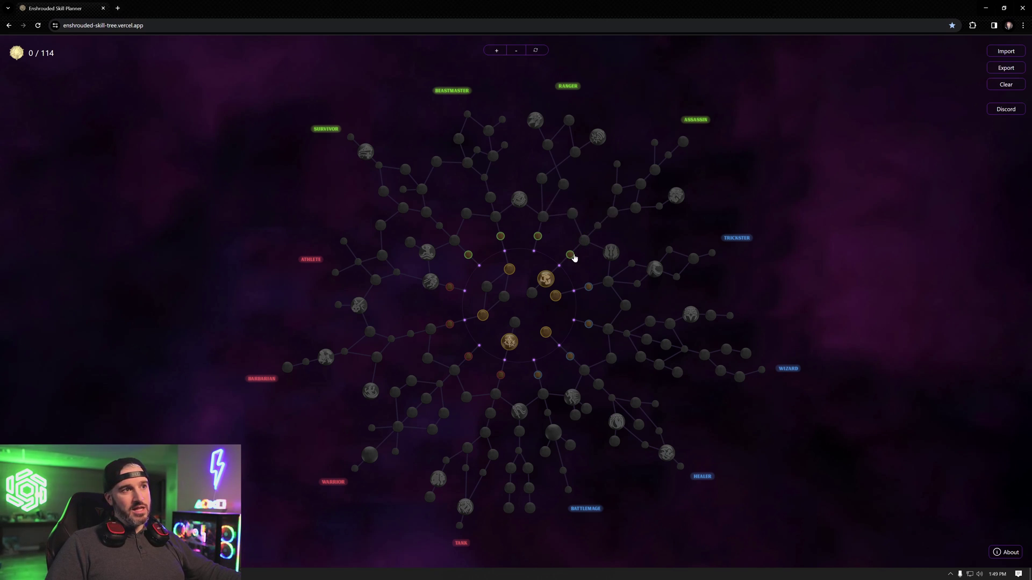
- Allocate the Airborne skill beside the centre, spending the first point (1/114)
click(570, 256)
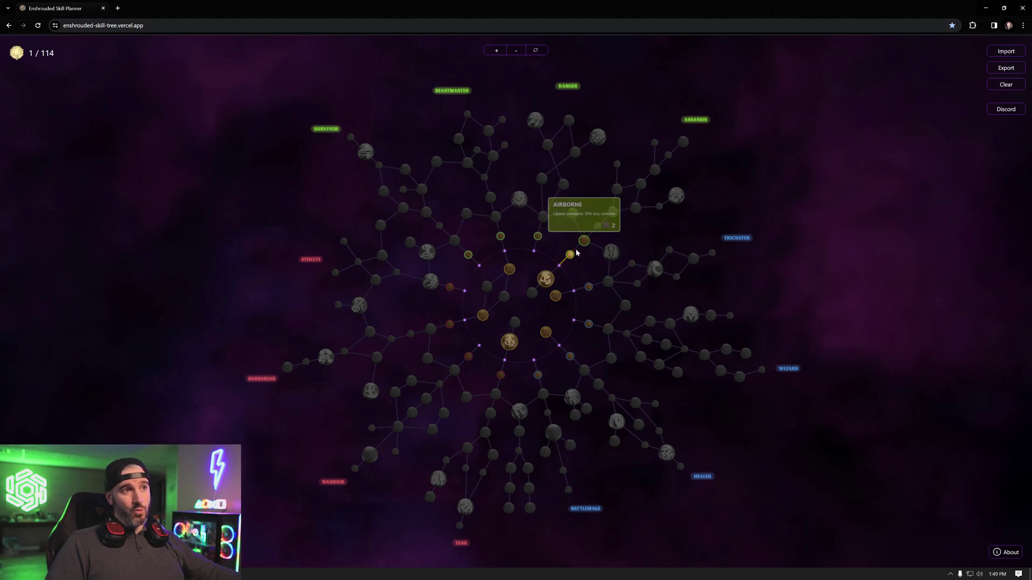
right_click(571, 256)
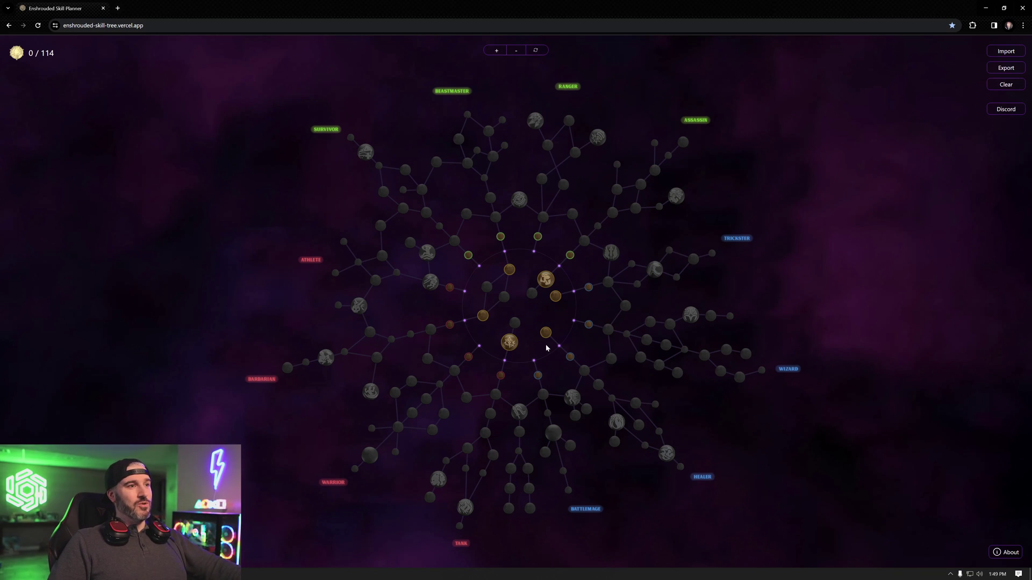
- Allocate the two path nodes and the Double Jump skill, reaching 7/114 points
mouse_move(515, 348)
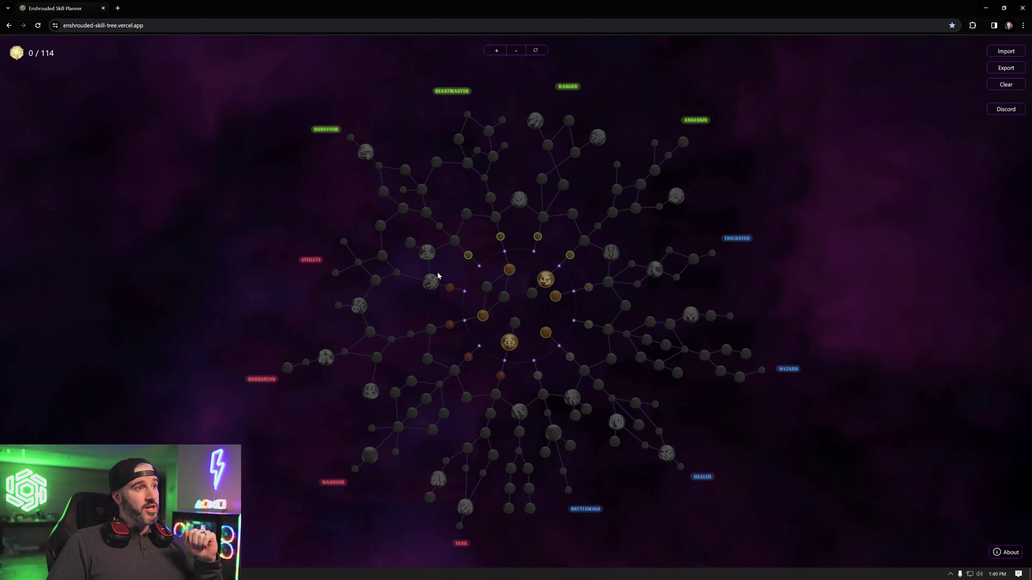
click(468, 255)
click(455, 242)
click(455, 242)
click(427, 253)
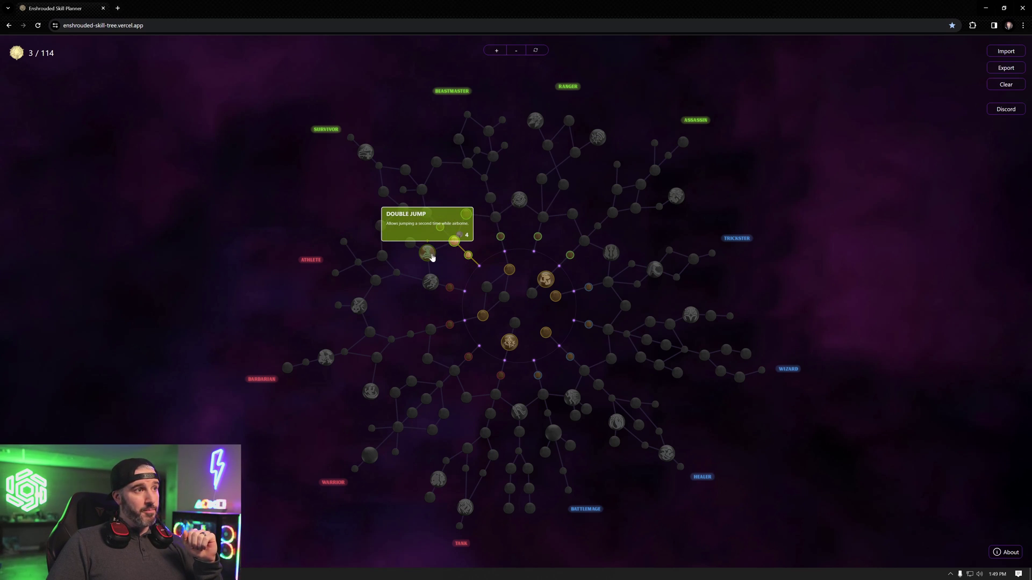
click(427, 253)
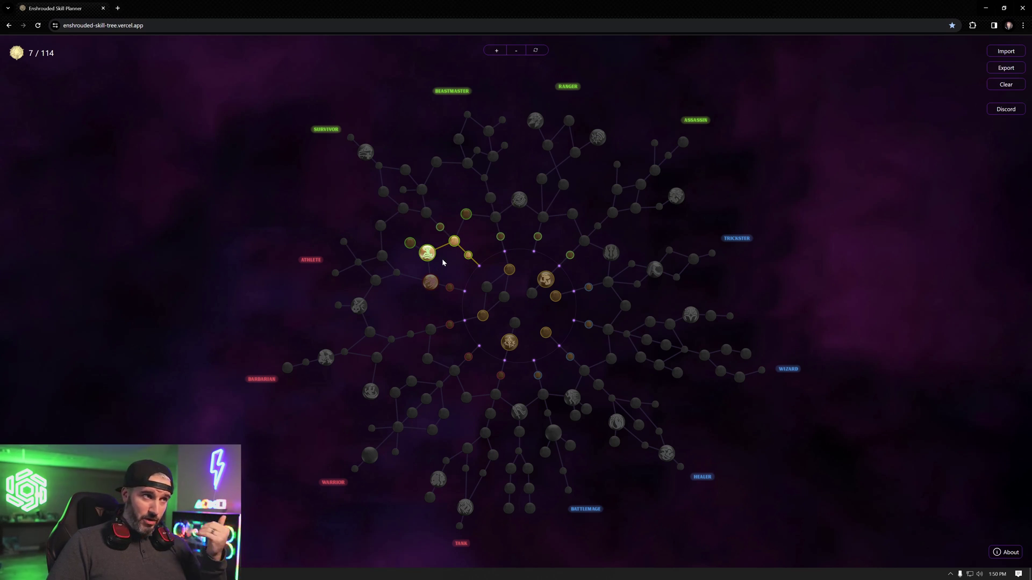
scroll(443, 262, up, 3)
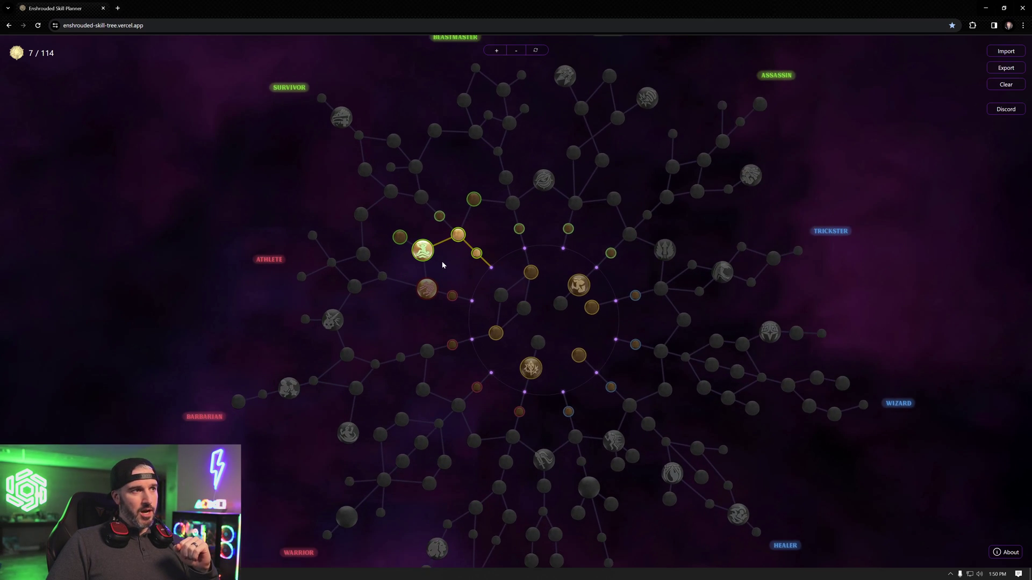
scroll(443, 265, down, 2)
scroll(443, 265, up, 2)
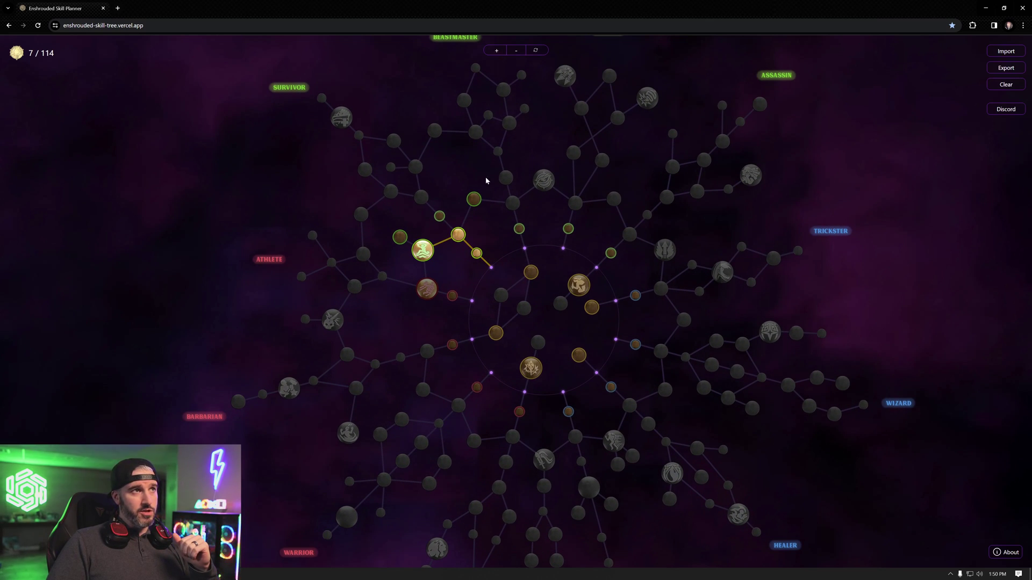
mouse_move(478, 198)
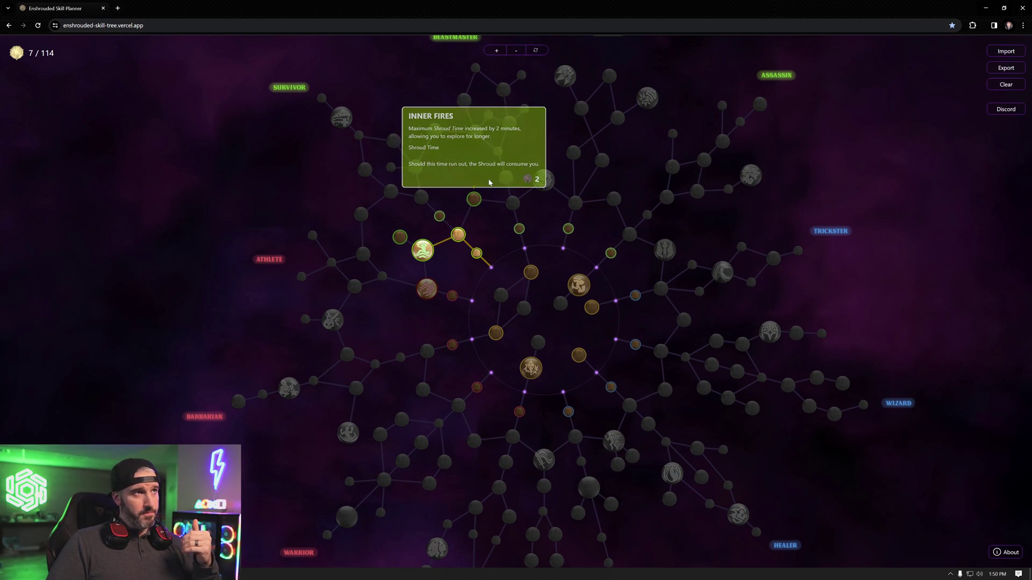
click(496, 51)
click(516, 51)
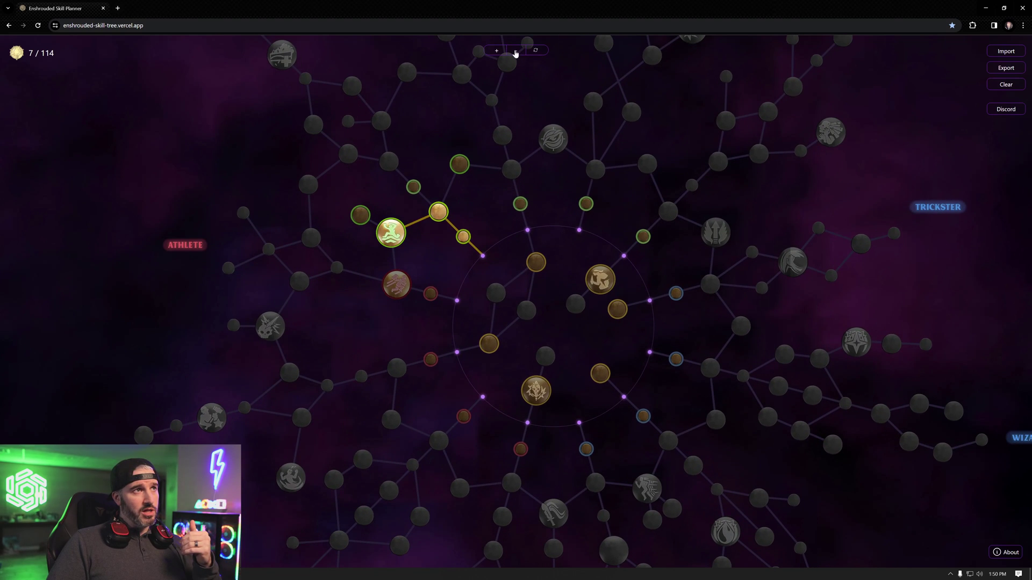
click(516, 50)
click(536, 50)
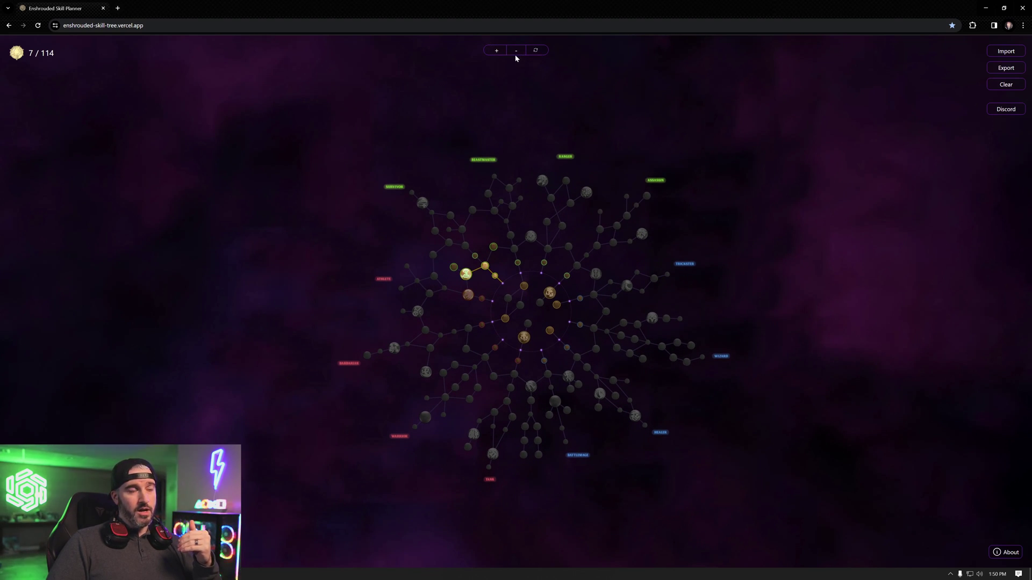
scroll(466, 296, up, 3)
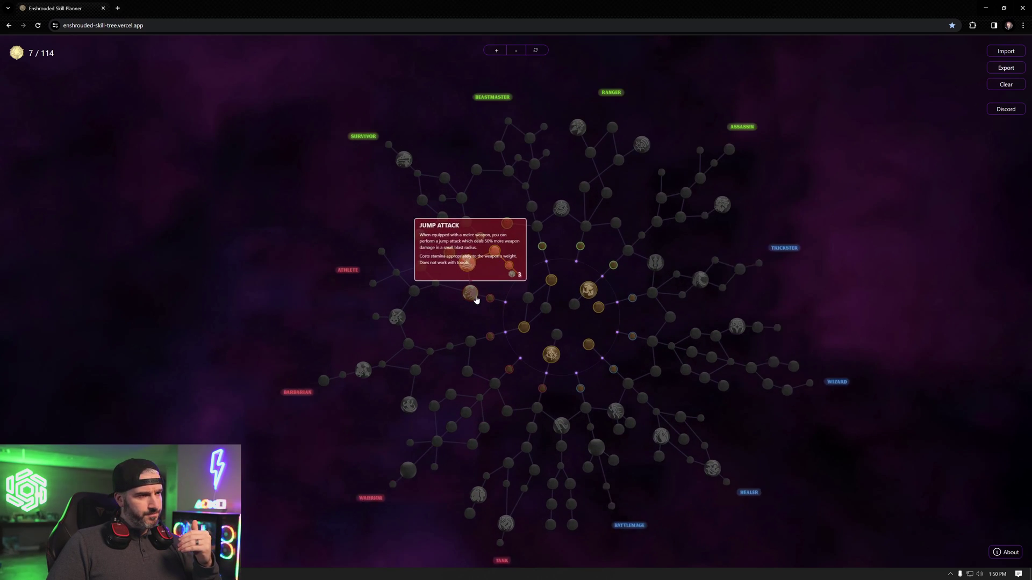
mouse_move(471, 263)
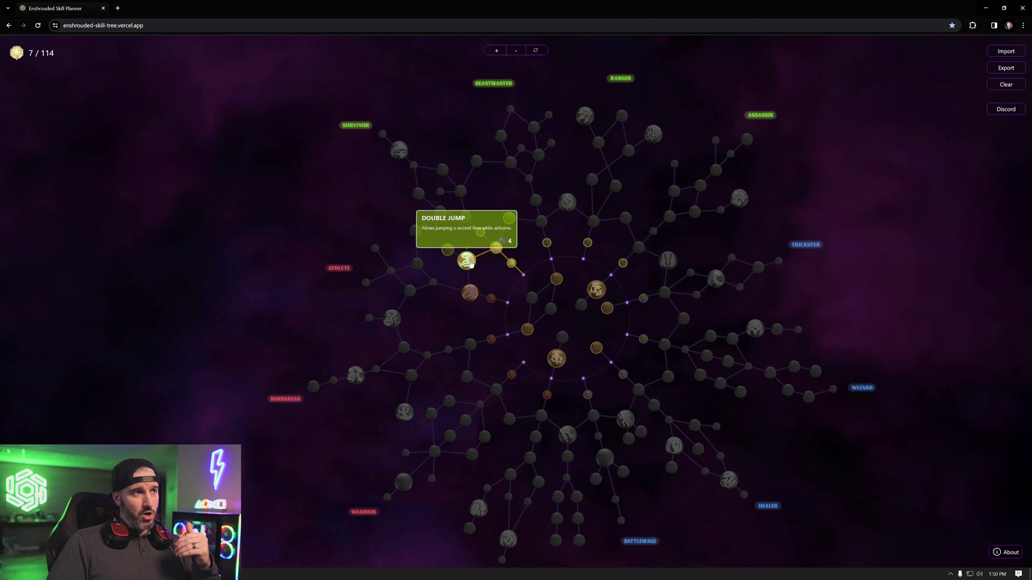
click(470, 262)
click(470, 263)
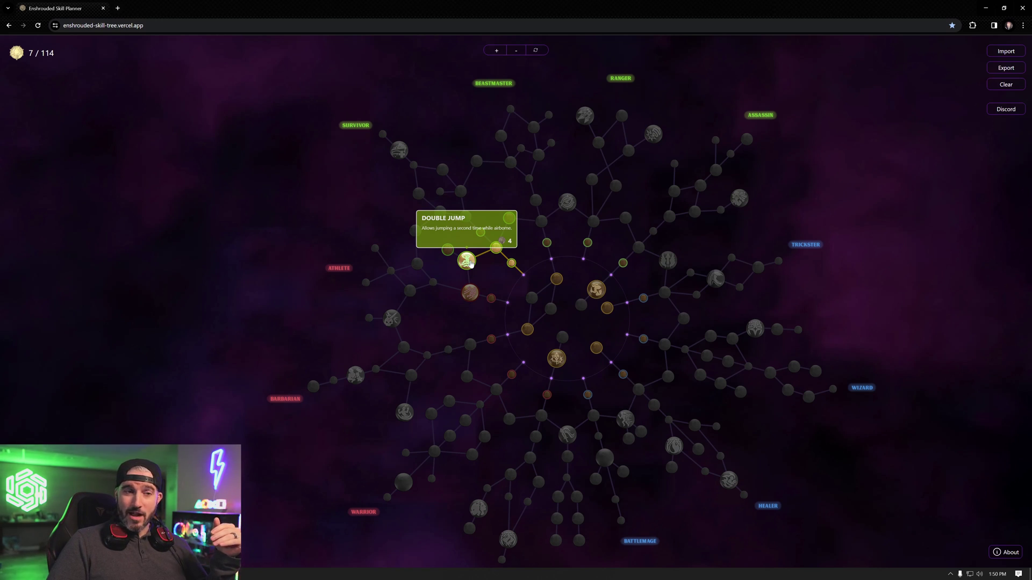
click(470, 262)
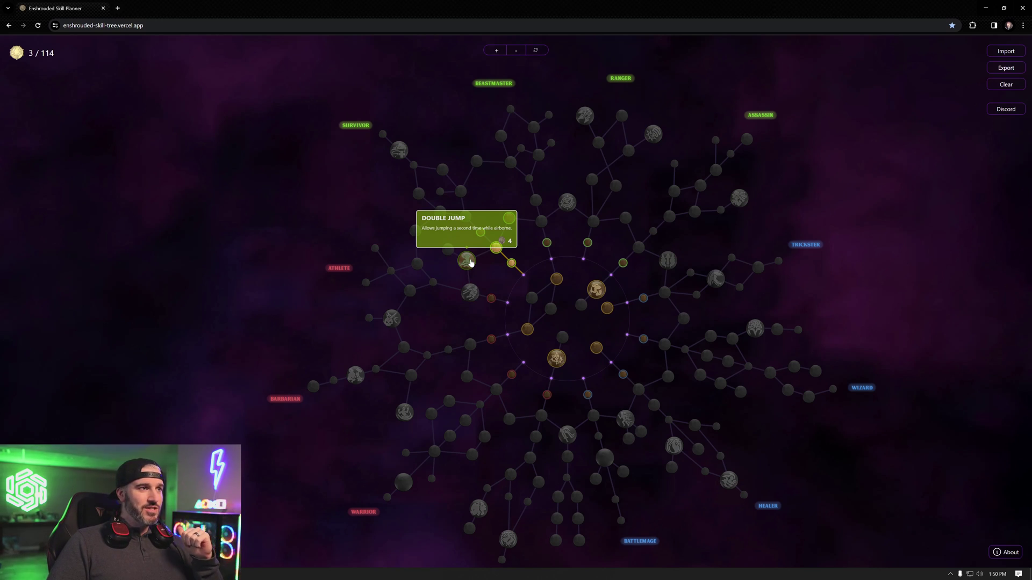
click(470, 263)
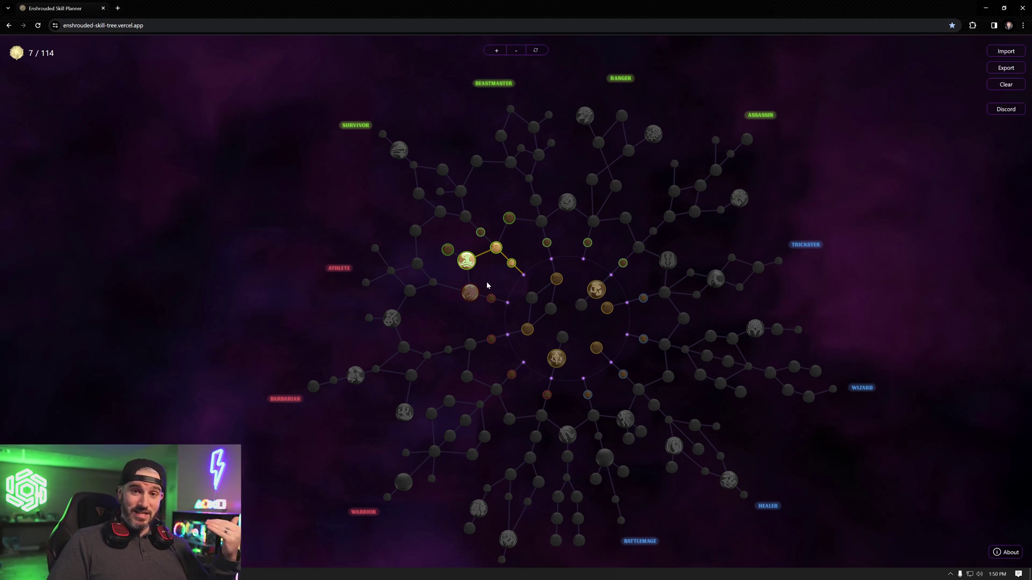
scroll(488, 285, up, 1)
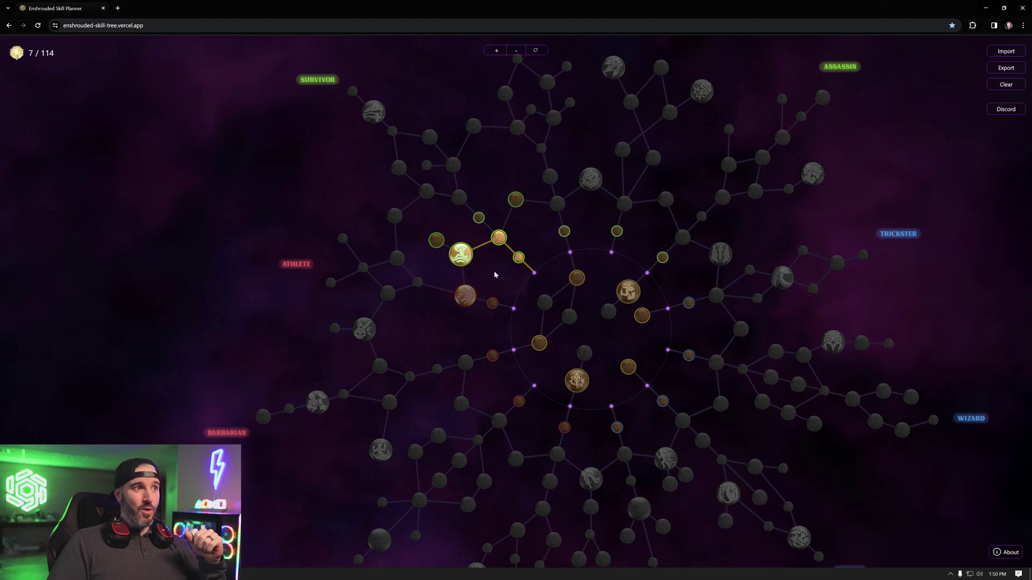
mouse_move(479, 219)
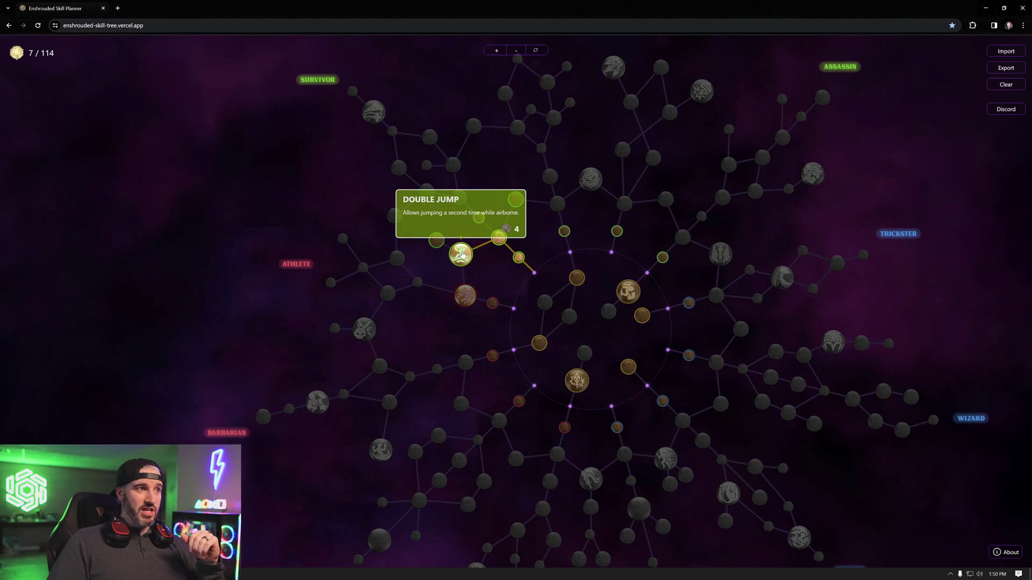
click(462, 259)
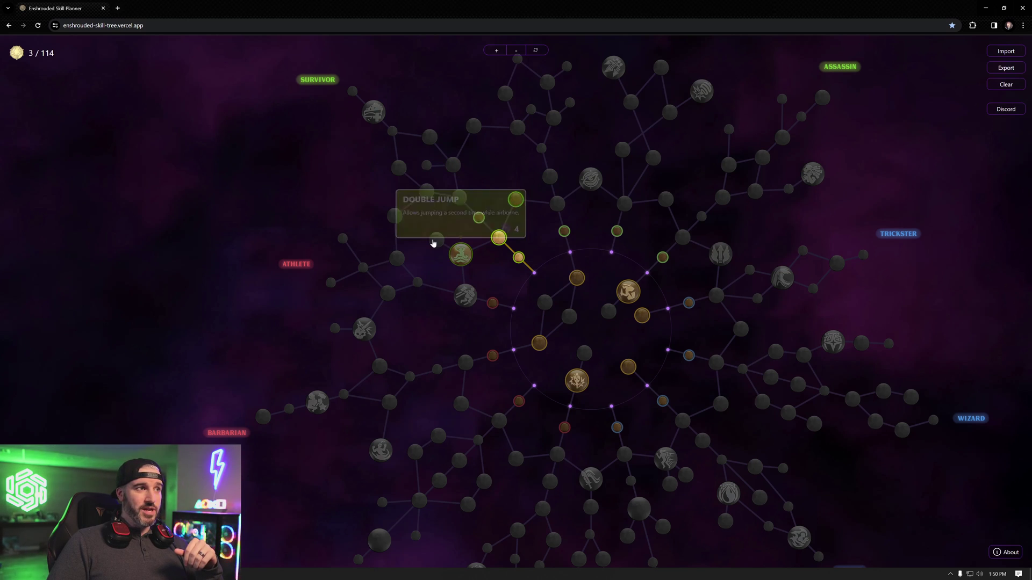
click(466, 260)
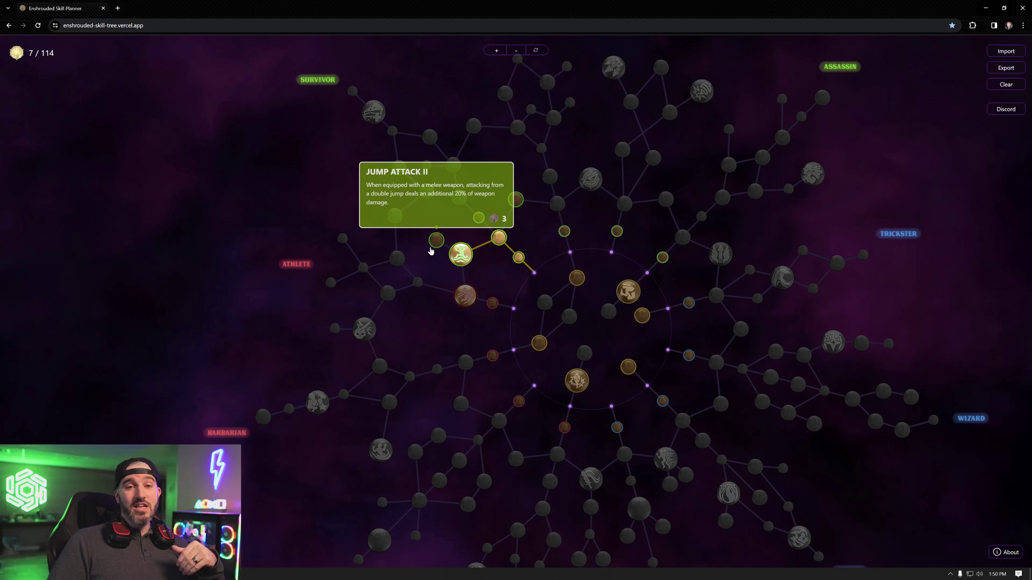
mouse_move(511, 207)
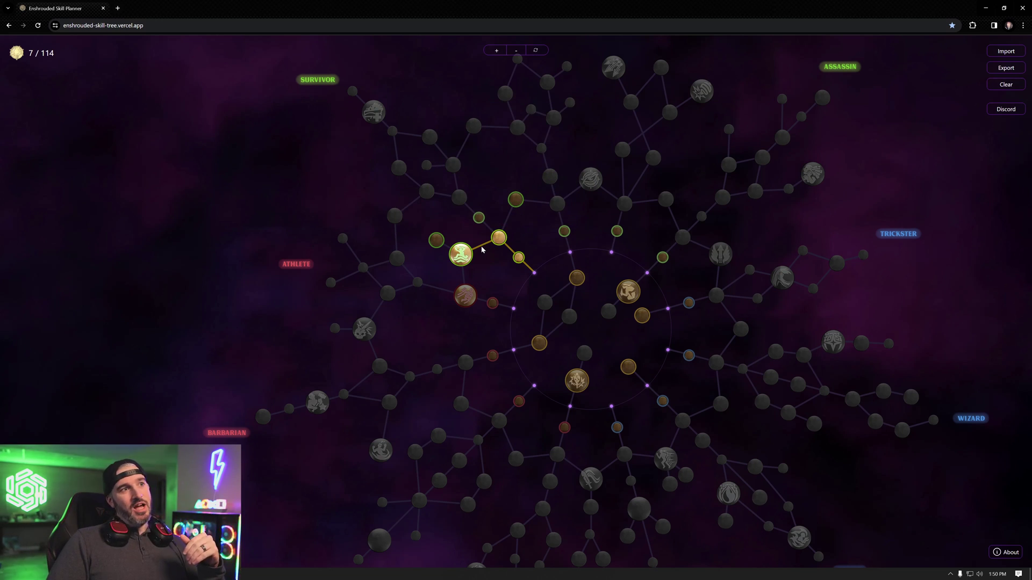
- Extend the Survivor path through the Dexterity nodes and allocate Desert Stomach
click(479, 217)
click(458, 197)
click(452, 165)
click(428, 166)
click(430, 137)
click(393, 132)
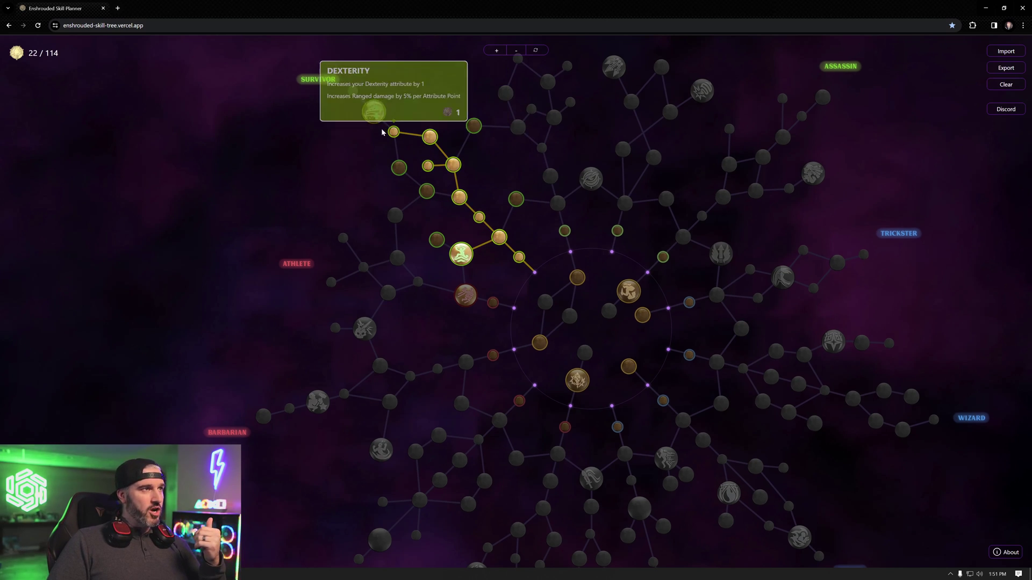
click(373, 112)
- Allocate three Dexterity nodes toward the Ranger branch, reaching 29/114 points
scroll(558, 247, down, 2)
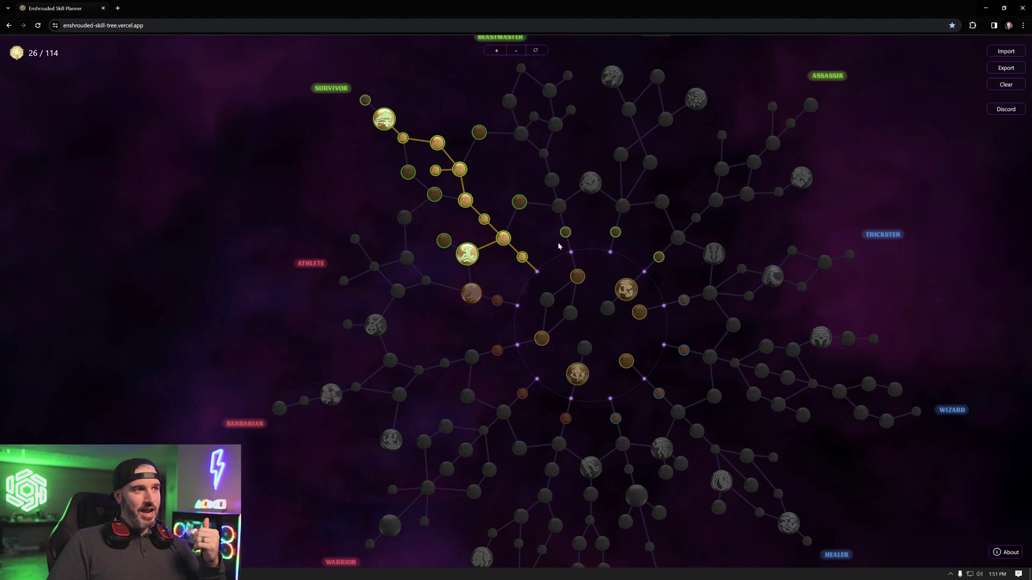
scroll(558, 246, down, 5)
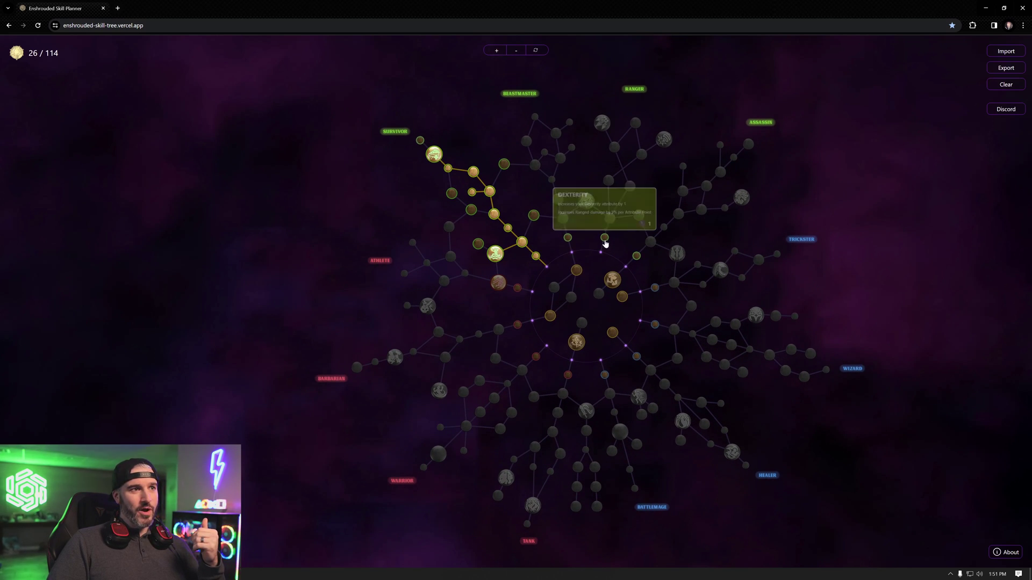
click(605, 239)
click(607, 234)
click(610, 226)
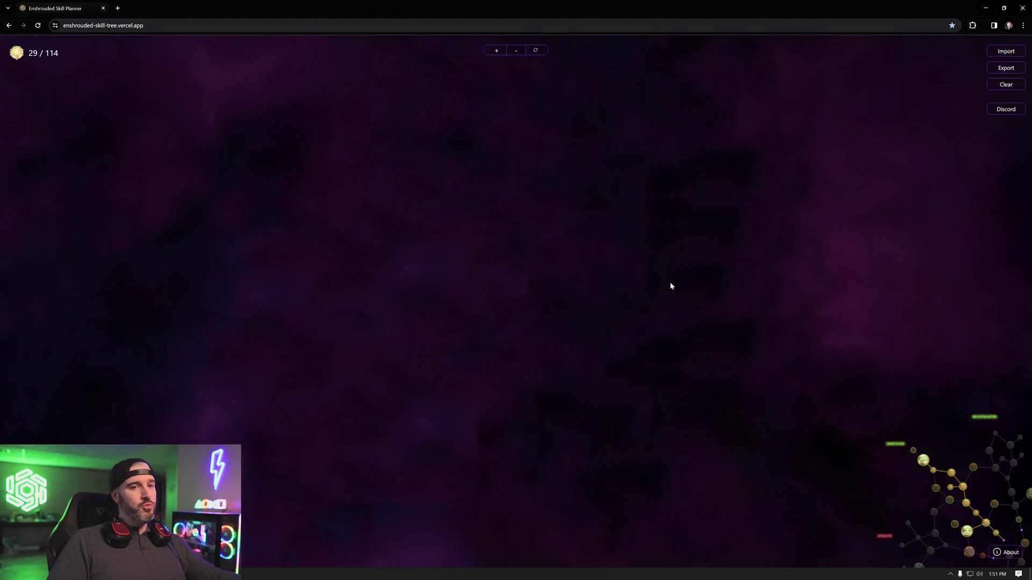
drag(810, 386, 380, 133)
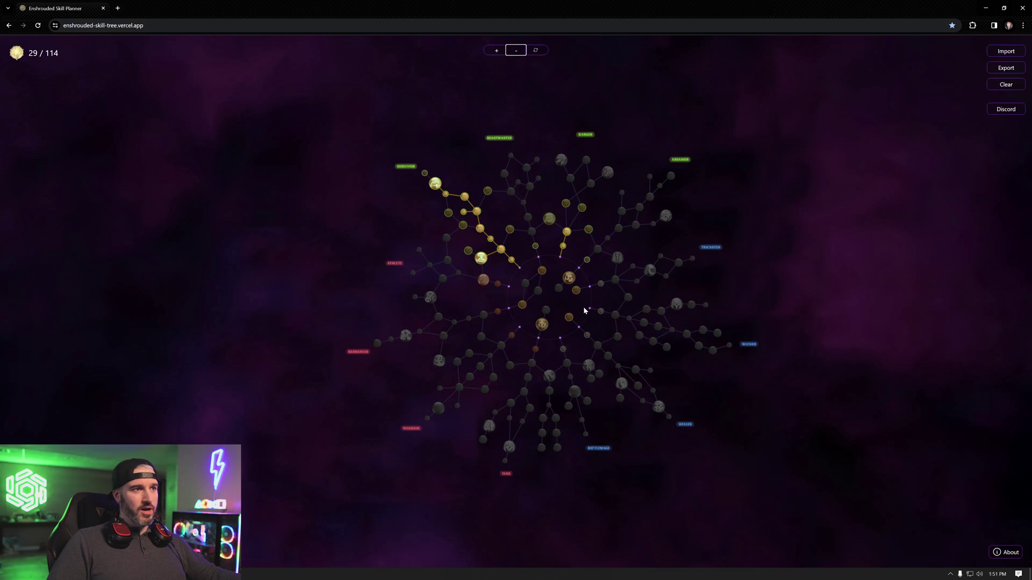
- Allocate Ranger nodes through Sharpshooter, Multi Shot and the top neighbouring nodes, reaching 50/114
scroll(585, 311, up, 3)
mouse_move(562, 275)
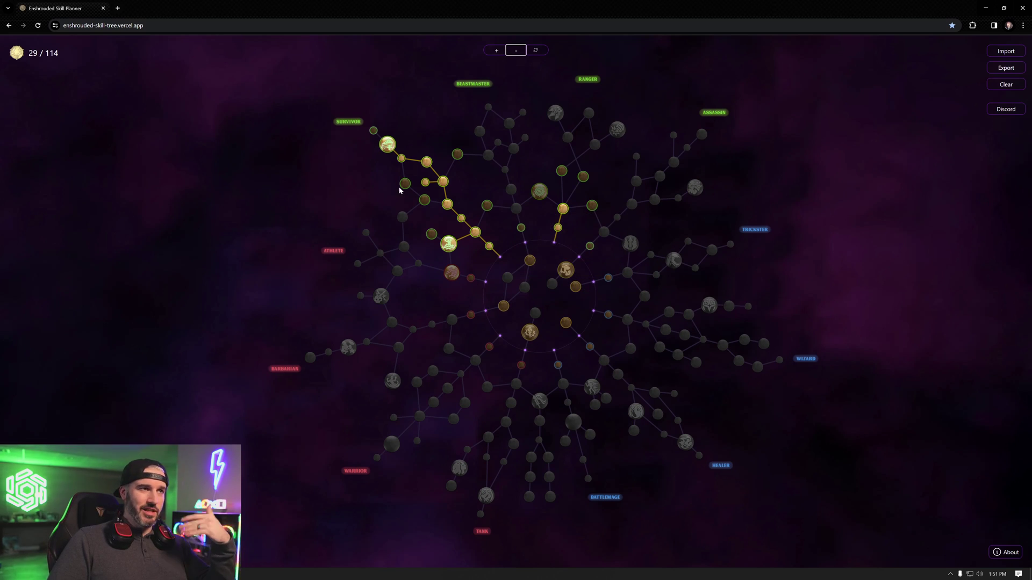
click(562, 171)
click(584, 176)
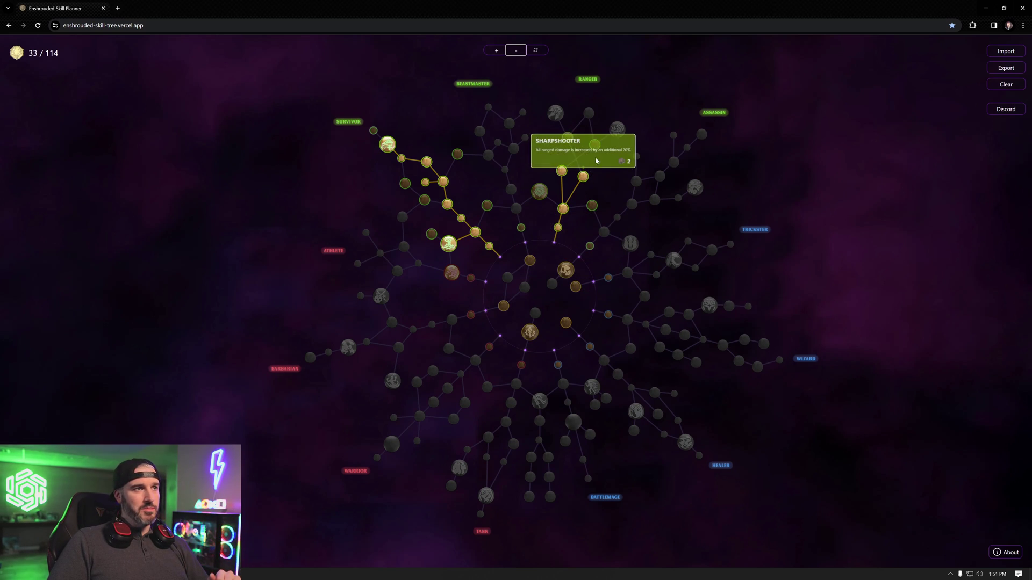
click(594, 145)
click(567, 137)
click(555, 114)
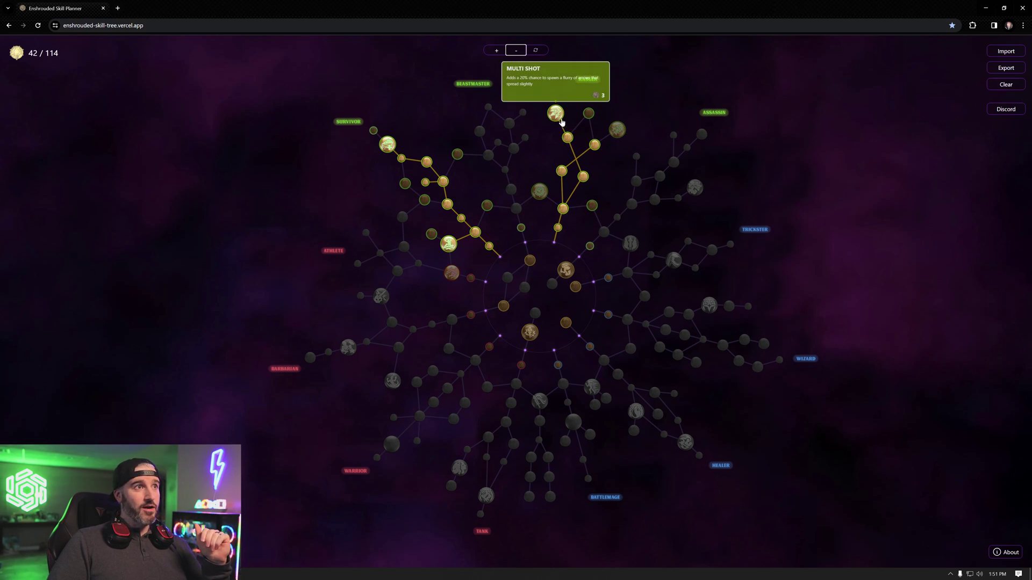
click(588, 113)
click(617, 129)
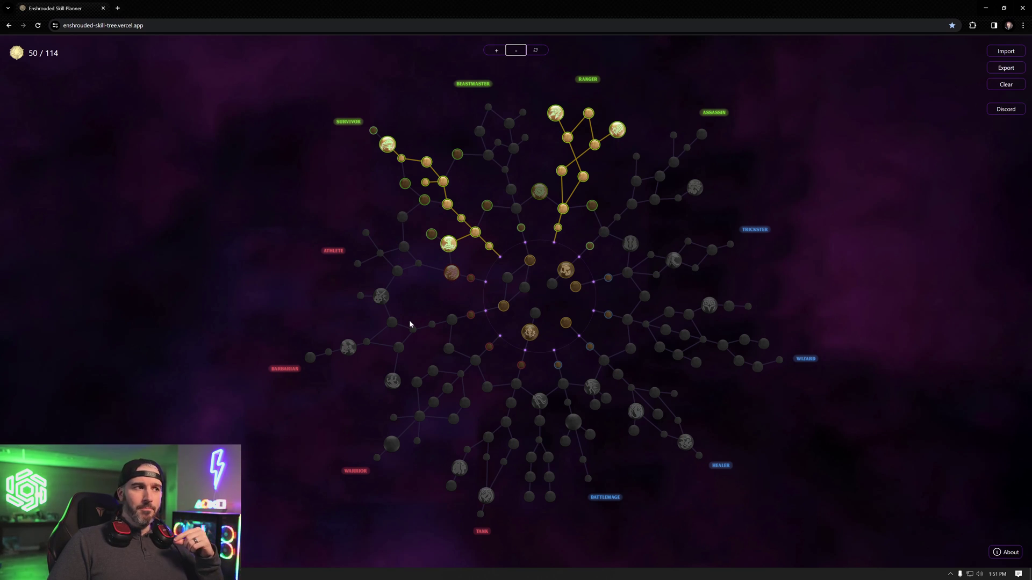
- Allocate Airborne, Sniper and the path right to the large node near the Assassin label
mouse_move(420, 419)
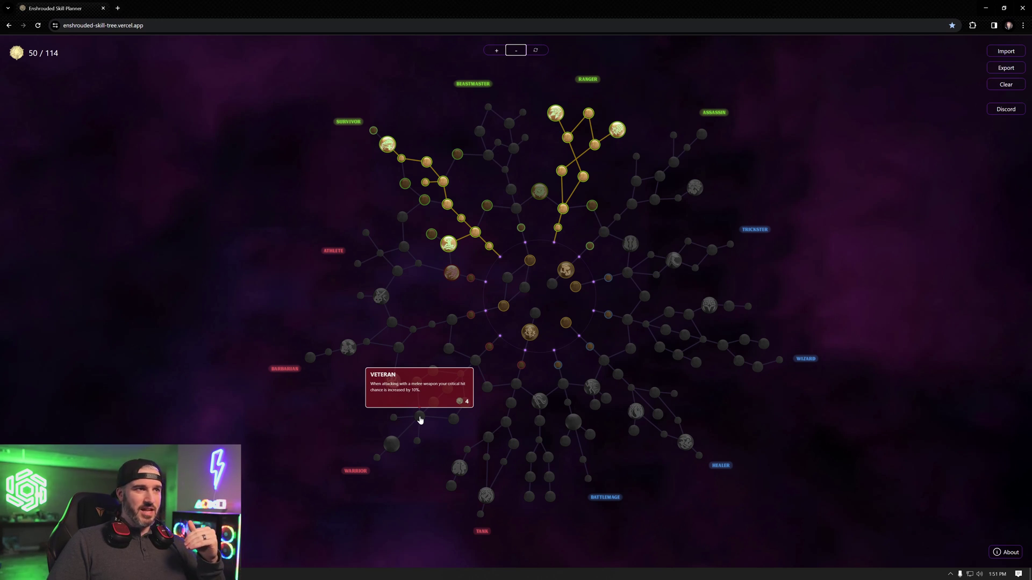
click(590, 246)
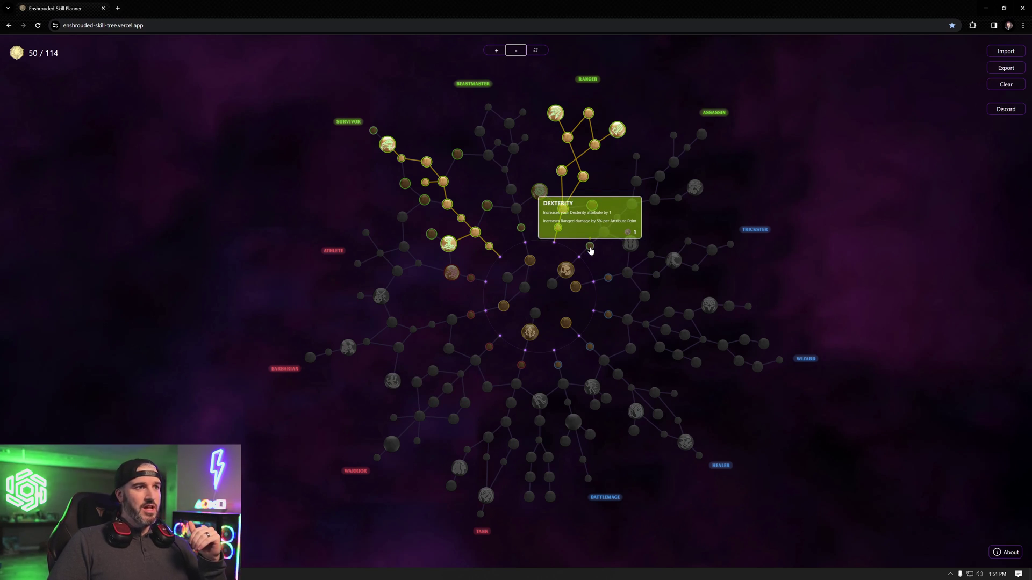
click(604, 232)
click(618, 218)
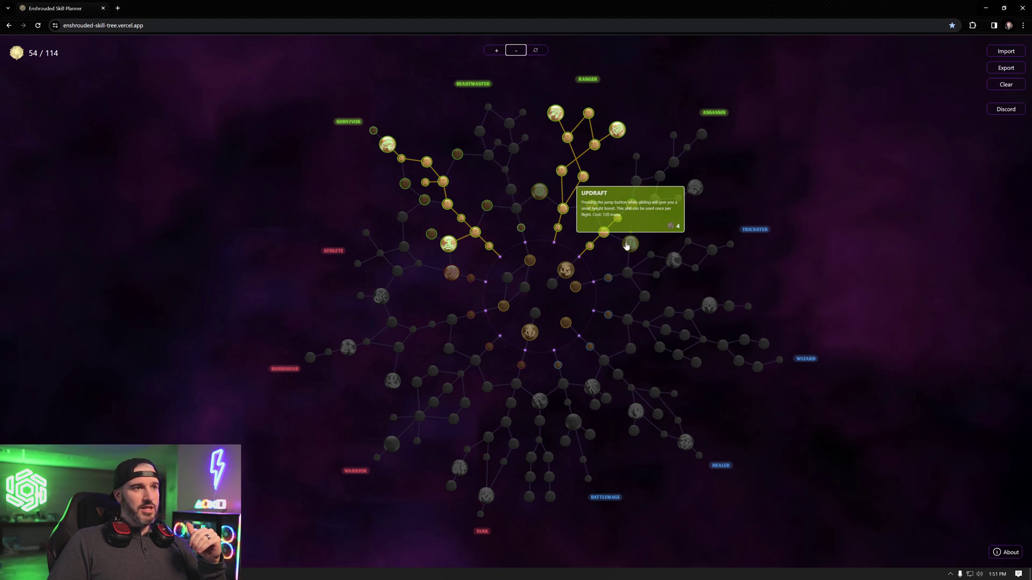
click(631, 243)
click(632, 204)
click(636, 181)
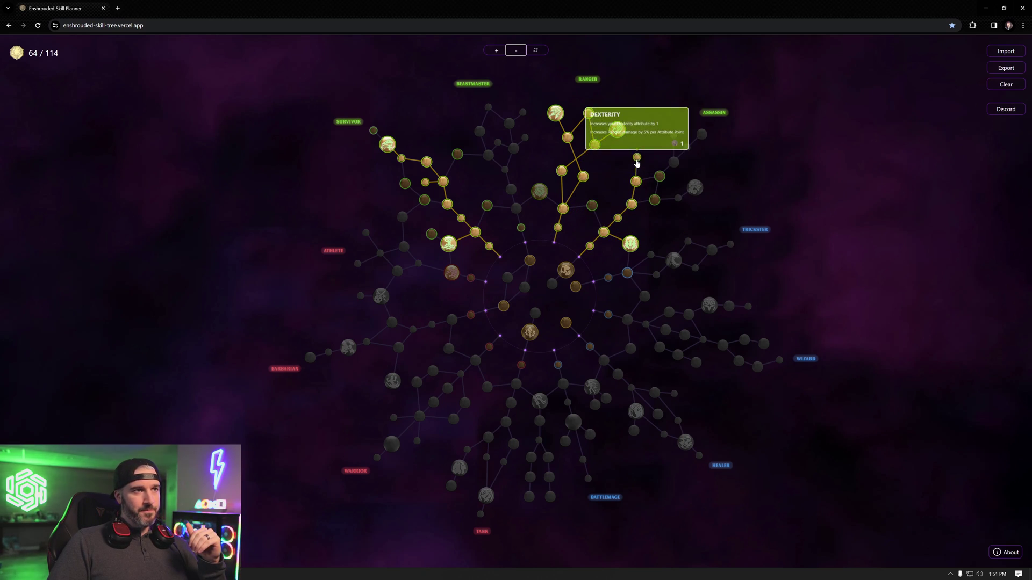
click(654, 201)
click(678, 199)
click(695, 188)
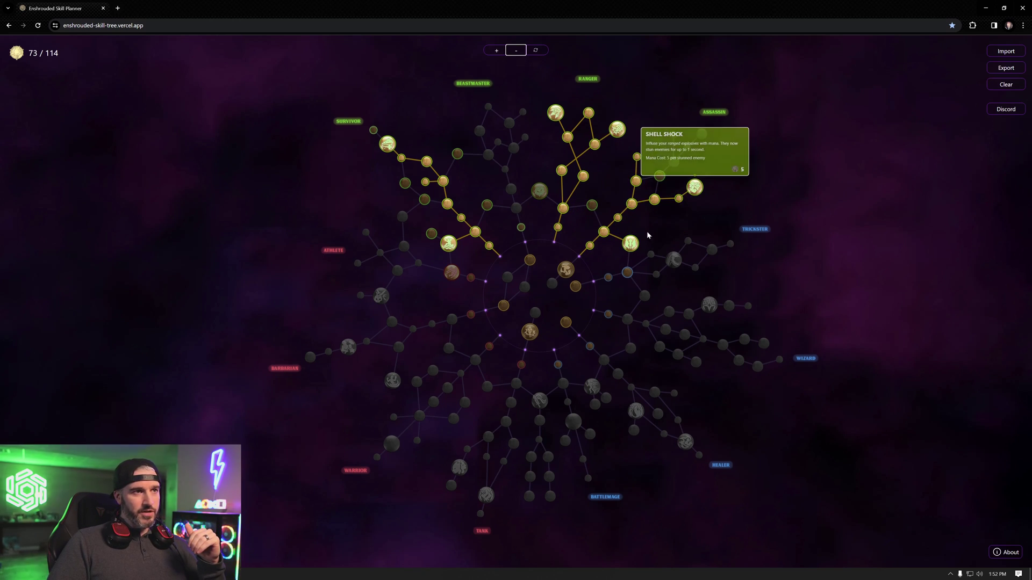
- Fill the lower branch with Constitution, Battle Heal and nodes down to the Tank skill
click(521, 366)
click(539, 402)
click(515, 385)
click(506, 422)
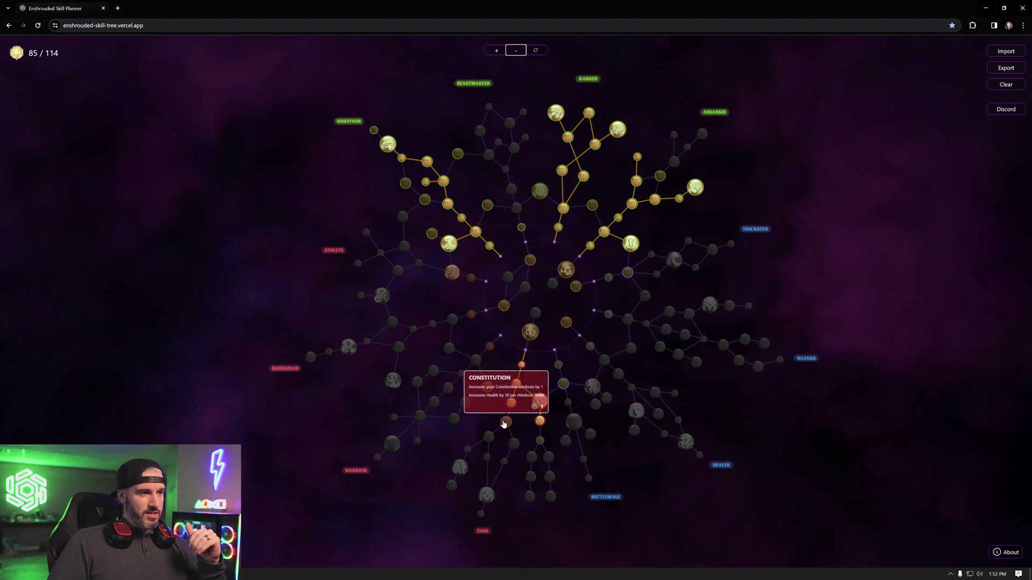
click(487, 438)
click(514, 444)
click(504, 462)
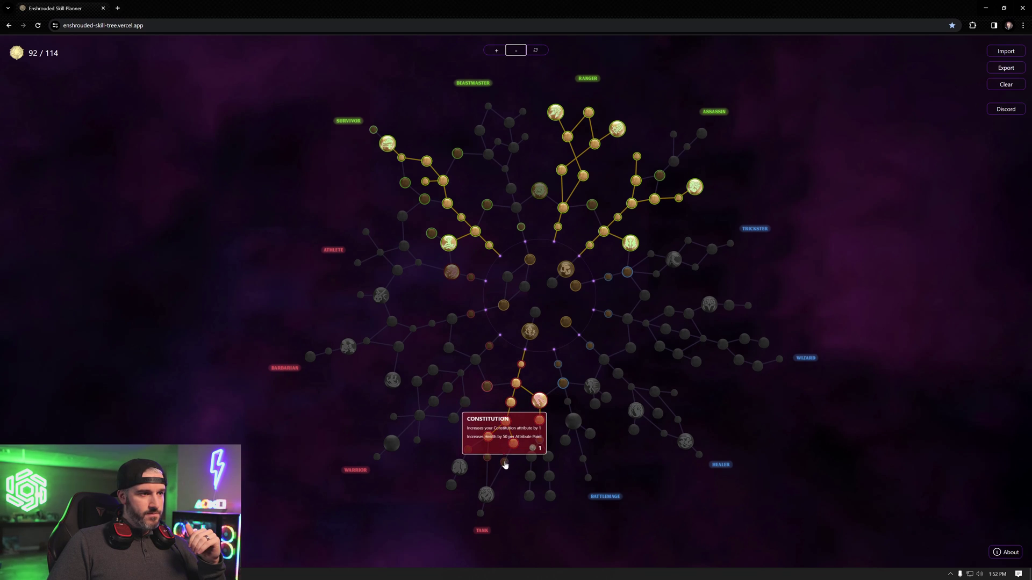
click(480, 505)
- Allocate Strength and the Warrior chain through Hammer Time, then the final Endurance point for 114/114
click(483, 357)
click(469, 371)
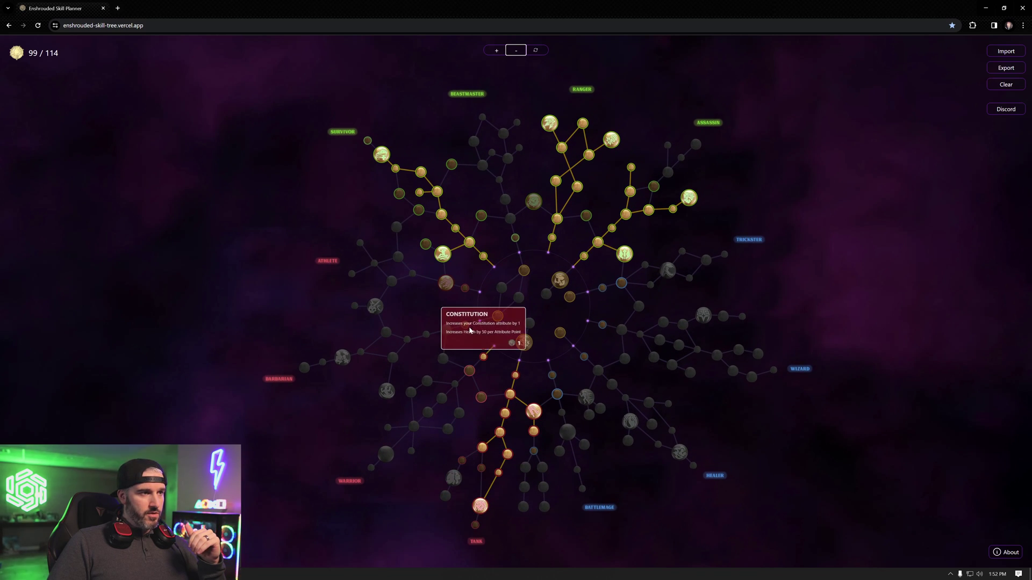
click(465, 325)
click(465, 287)
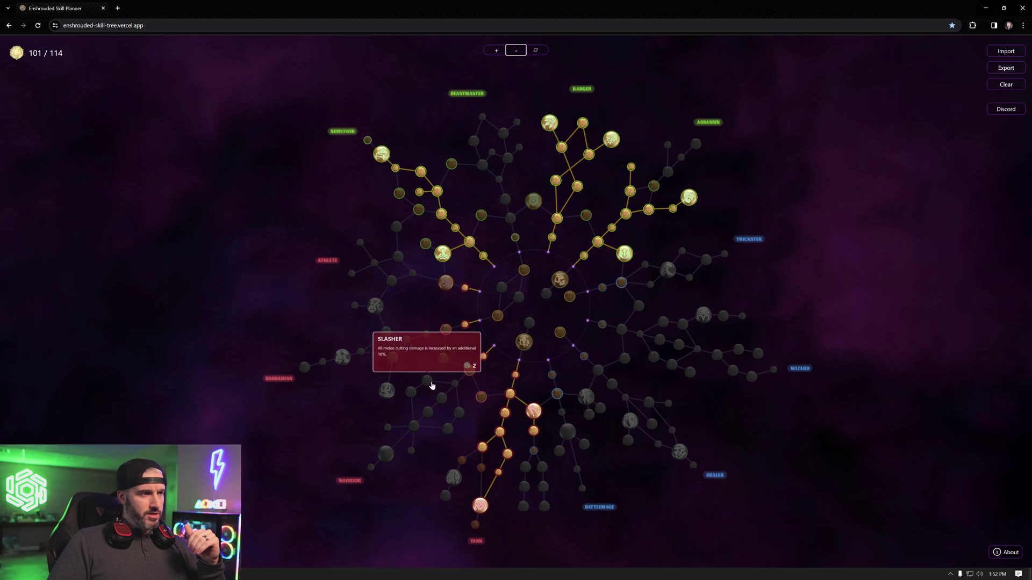
click(469, 370)
click(456, 384)
click(441, 398)
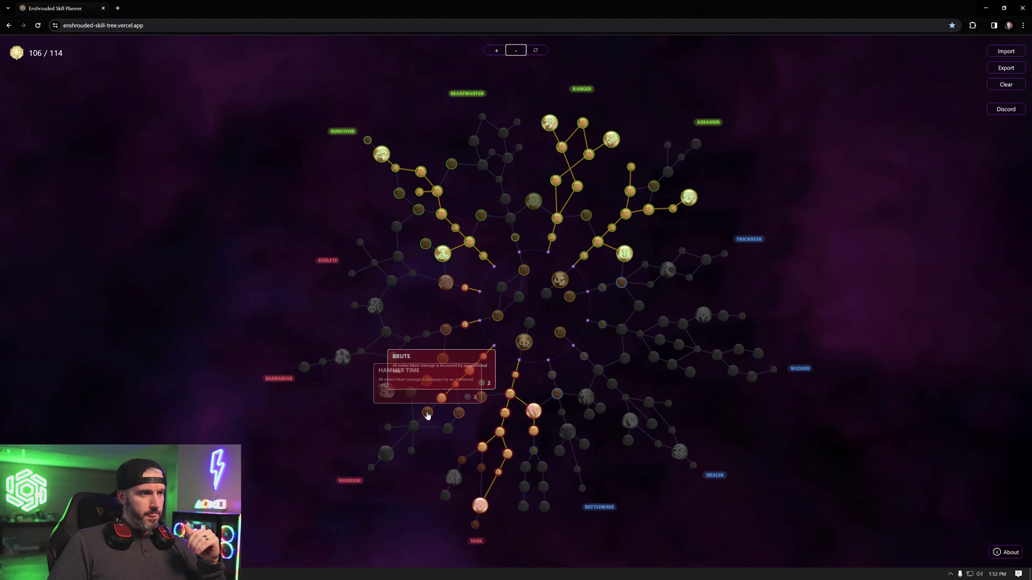
click(428, 412)
click(414, 426)
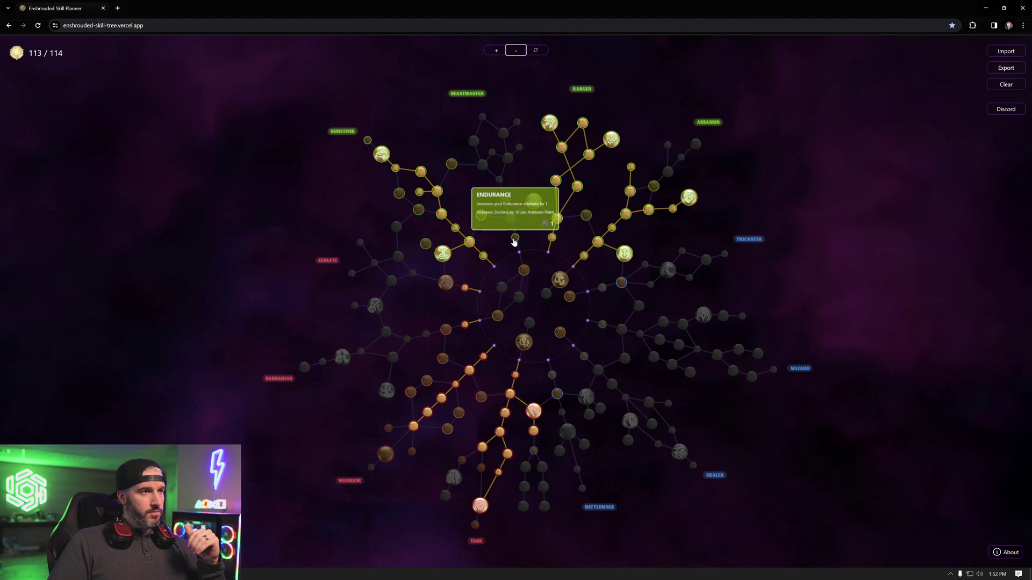
click(515, 237)
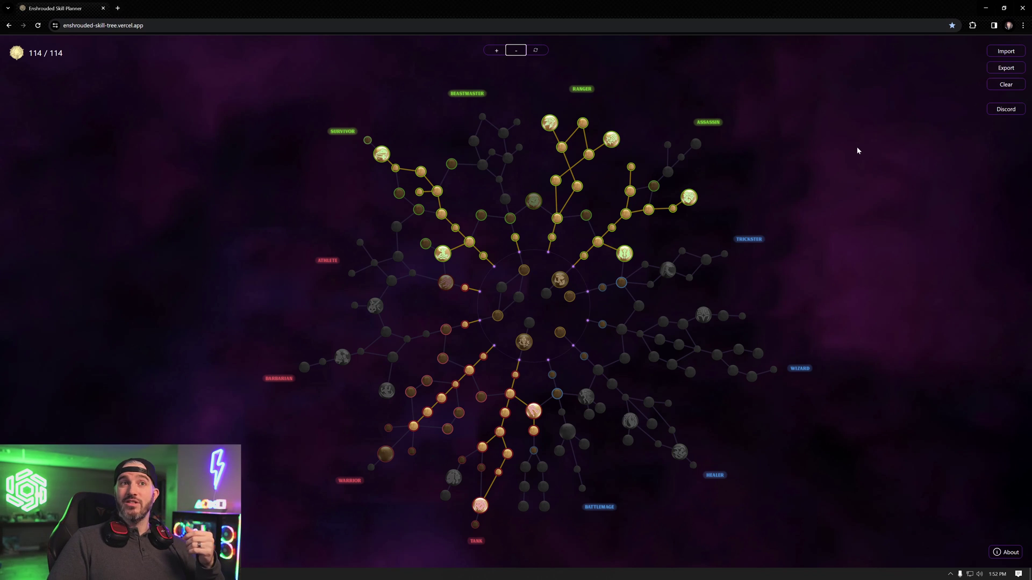
- Copy the build's Default Url from the Export skills dialog, then close it
click(998, 70)
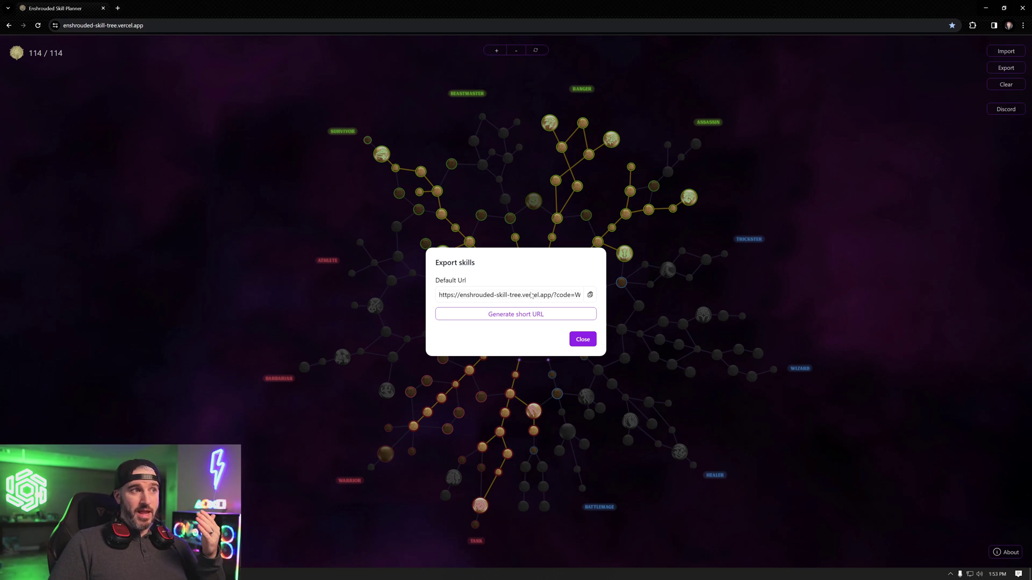
click(591, 296)
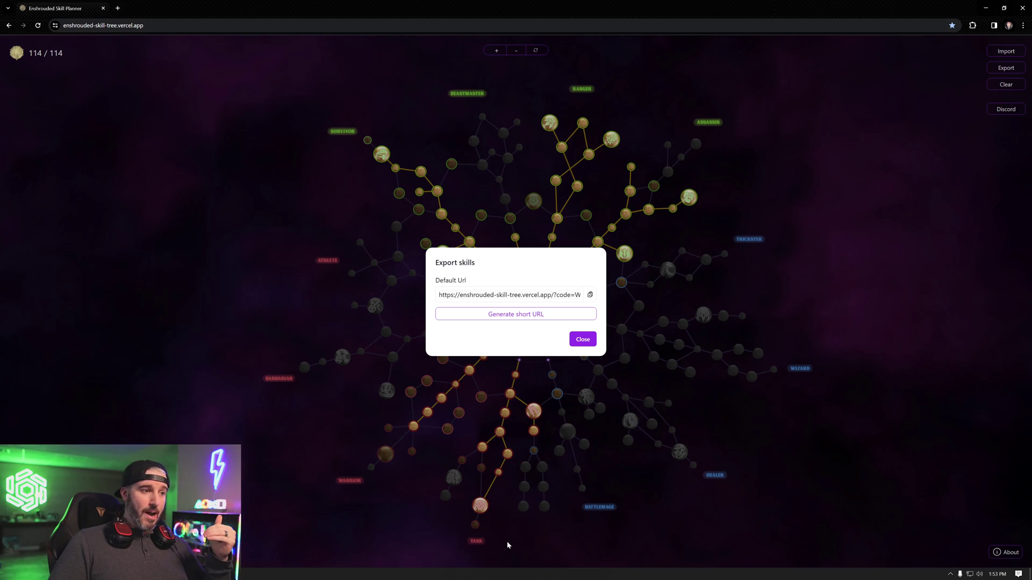
click(581, 342)
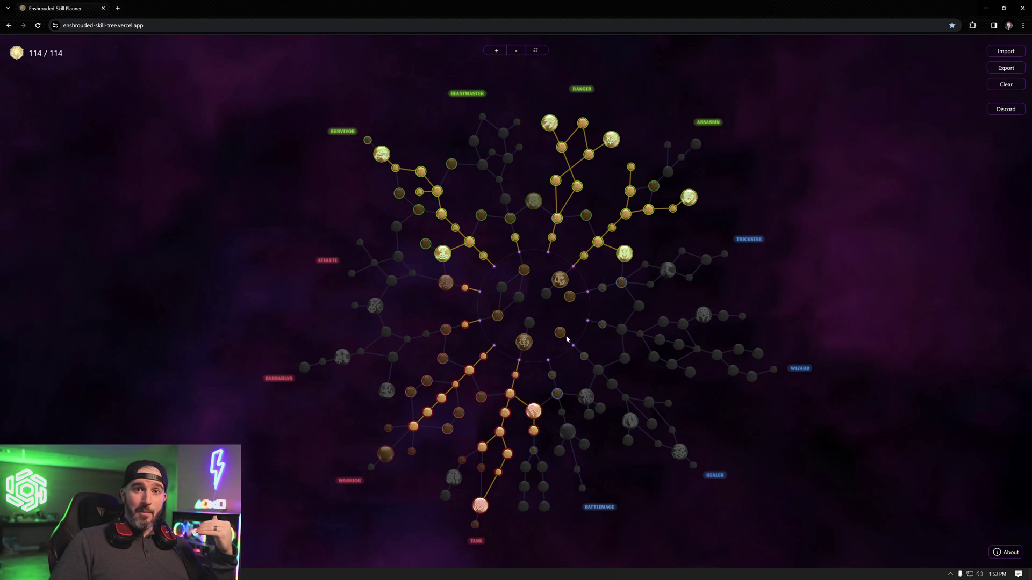
- Clear the entire skill tree back to 0/114
mouse_move(565, 338)
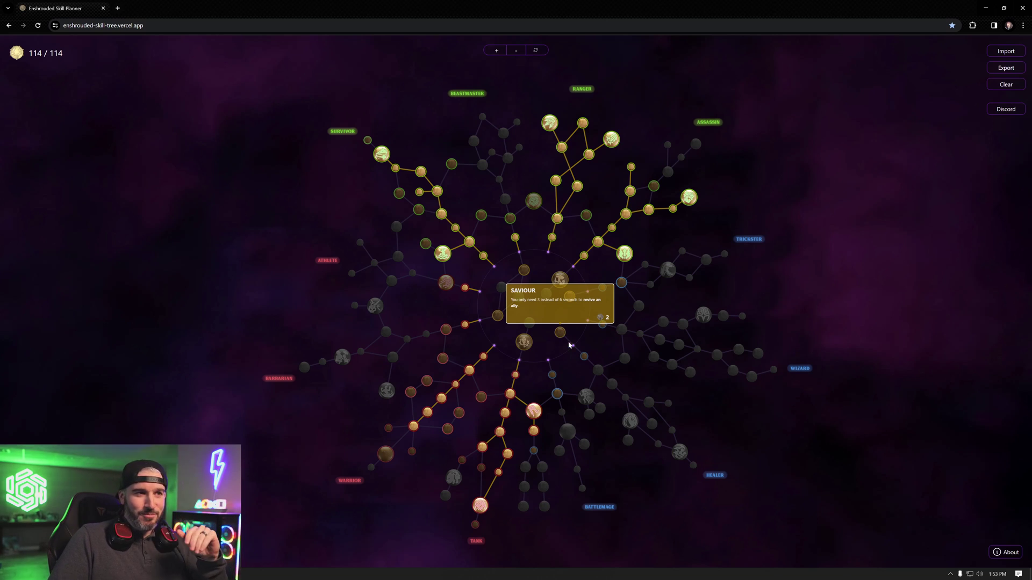
mouse_move(639, 302)
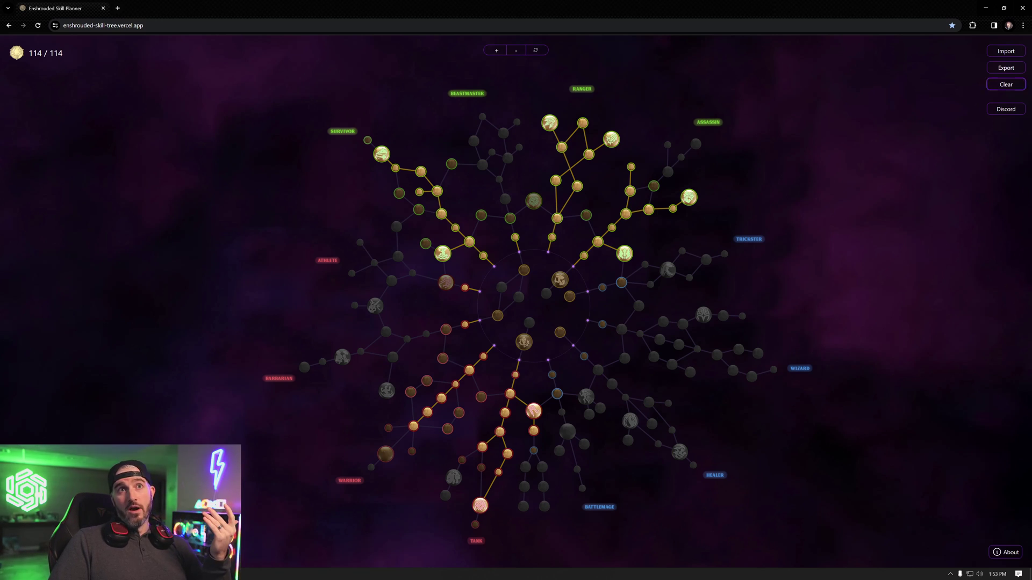
click(1009, 89)
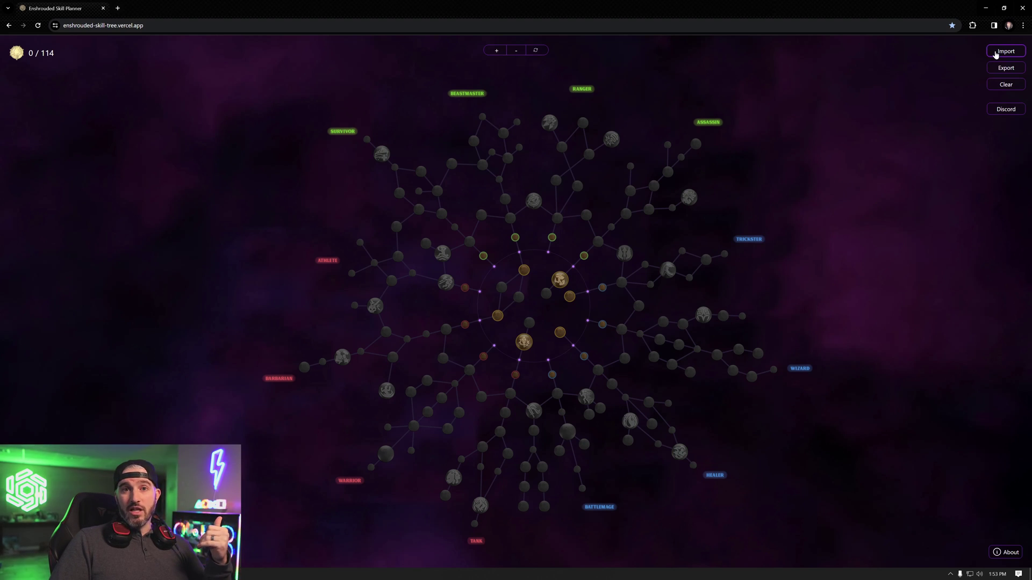
- Import the pasted build code, restoring the full 114/114 tree
click(996, 53)
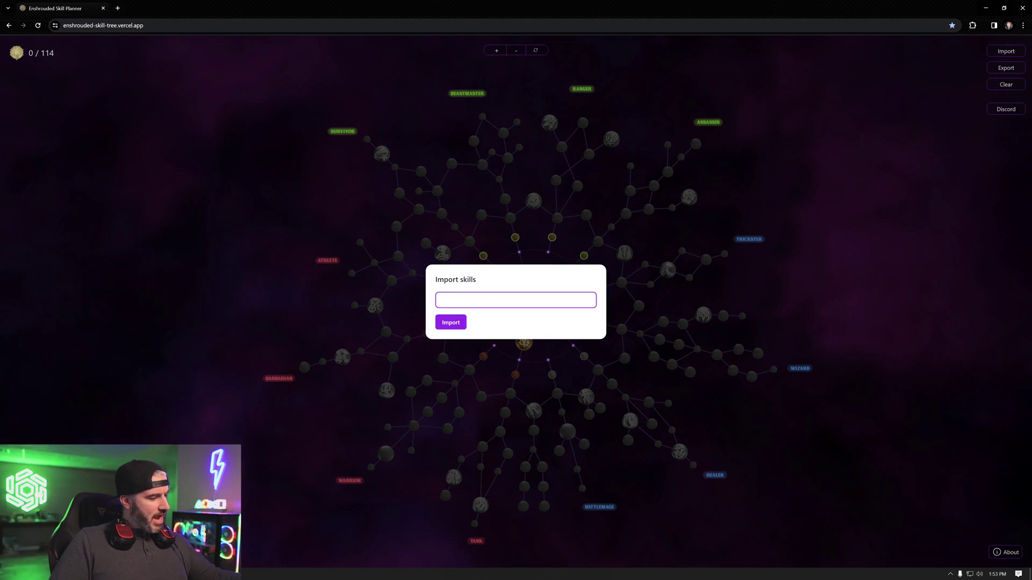
key(ctrl+v)
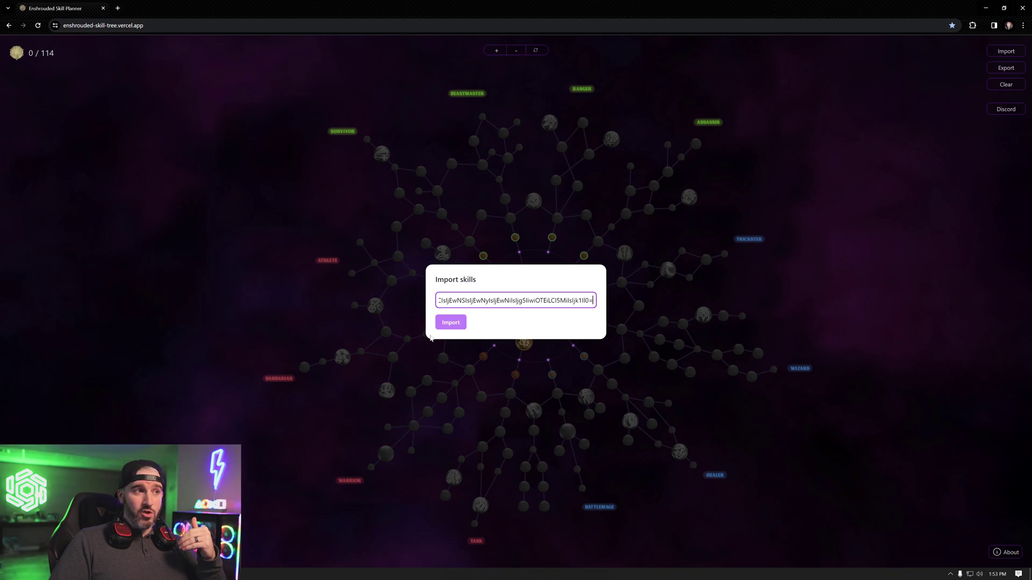
click(448, 325)
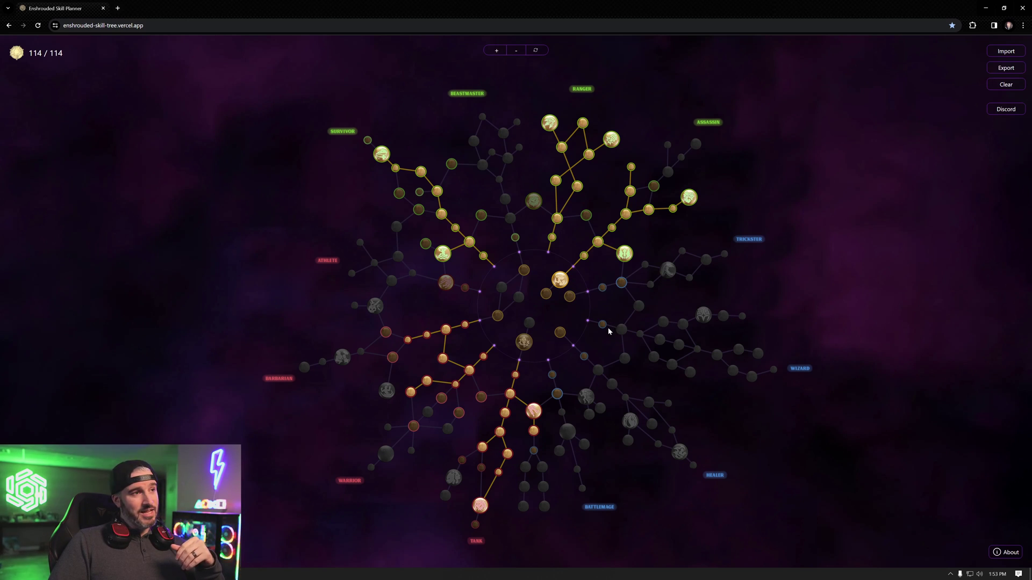
mouse_move(603, 328)
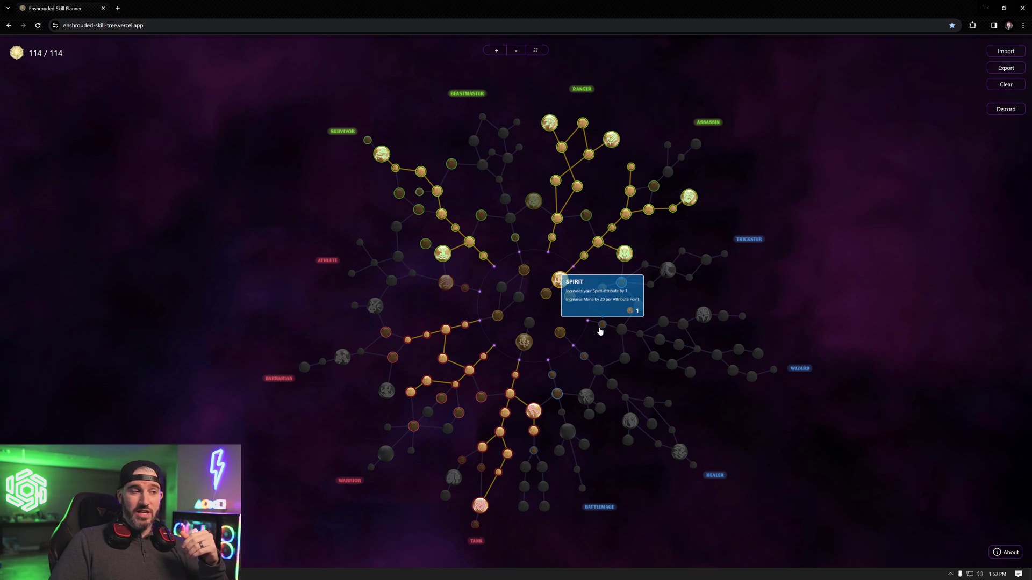
mouse_move(422, 340)
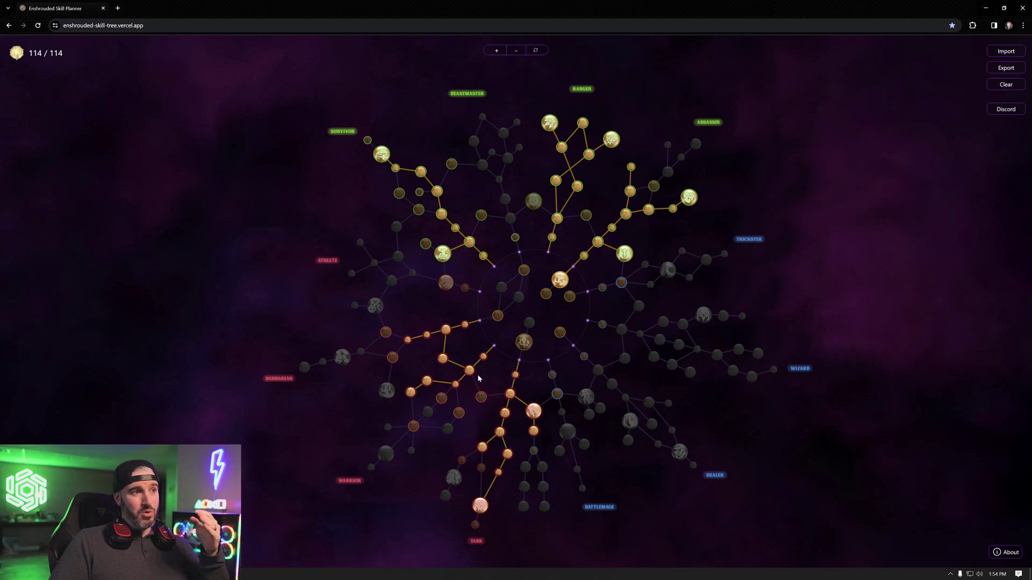
mouse_move(473, 379)
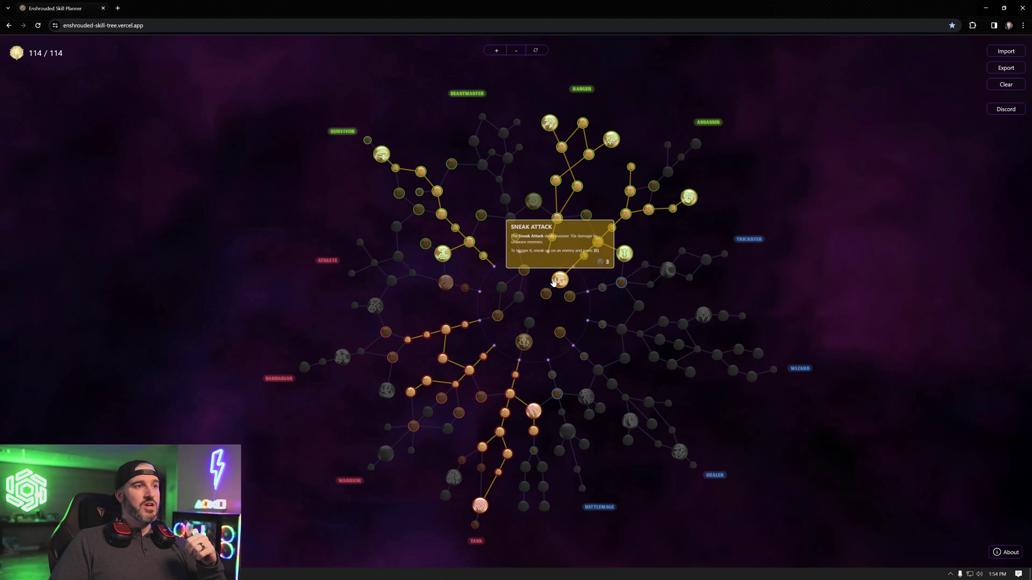
mouse_move(553, 282)
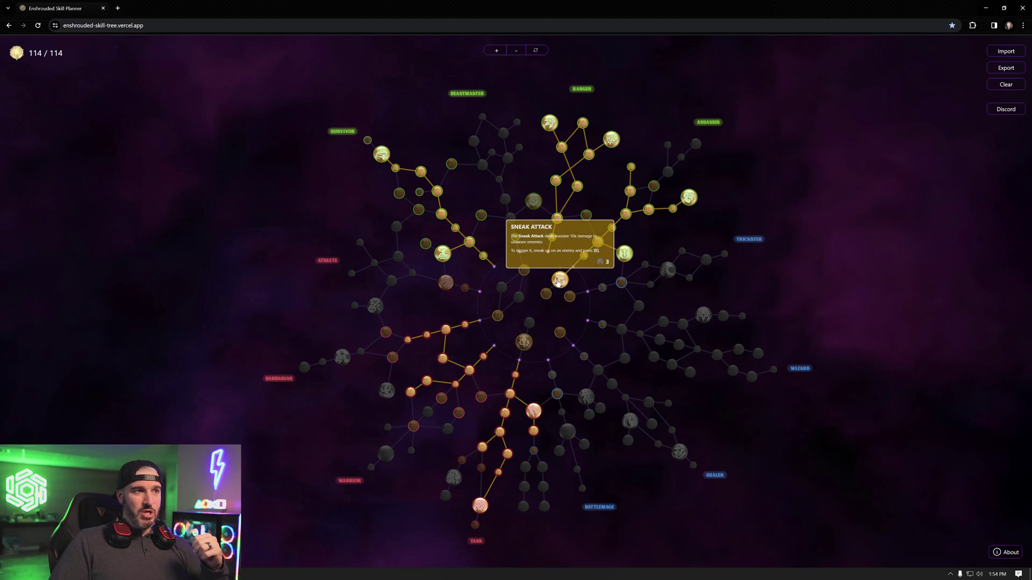
- Open the planner's Discord server, view #bug-report and #updates, then close Discord
click(995, 111)
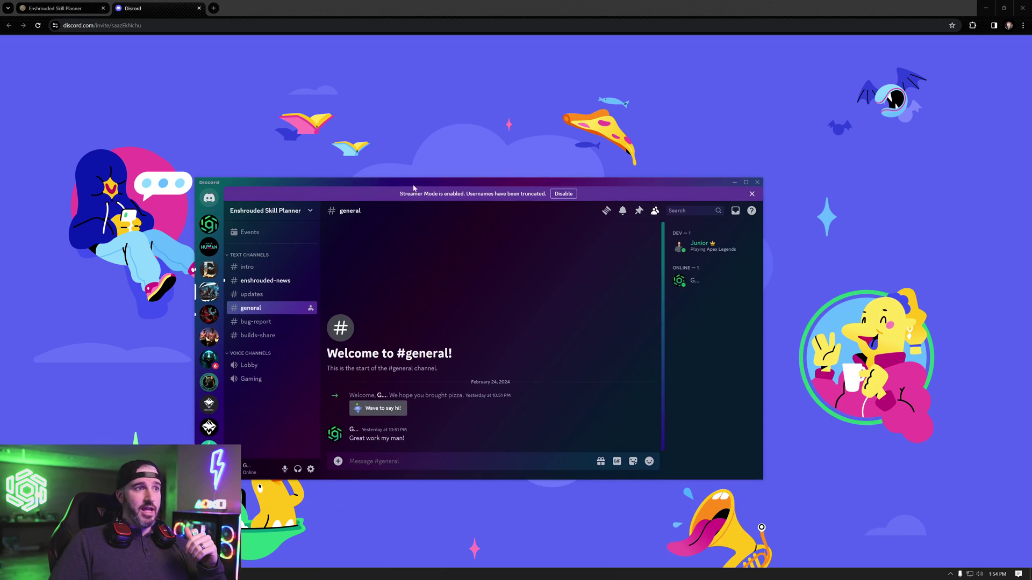
click(745, 183)
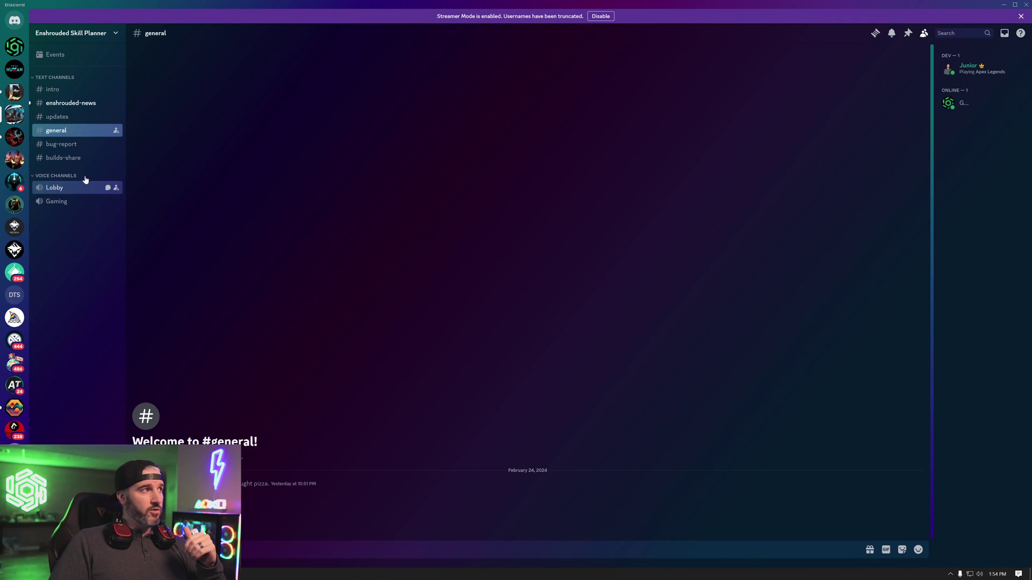
click(64, 144)
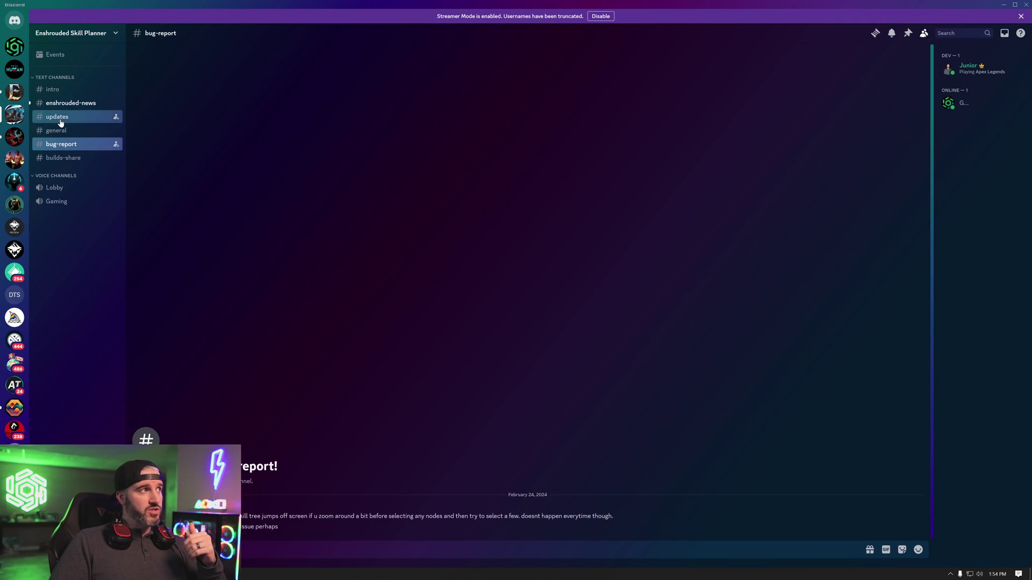
click(57, 117)
click(61, 145)
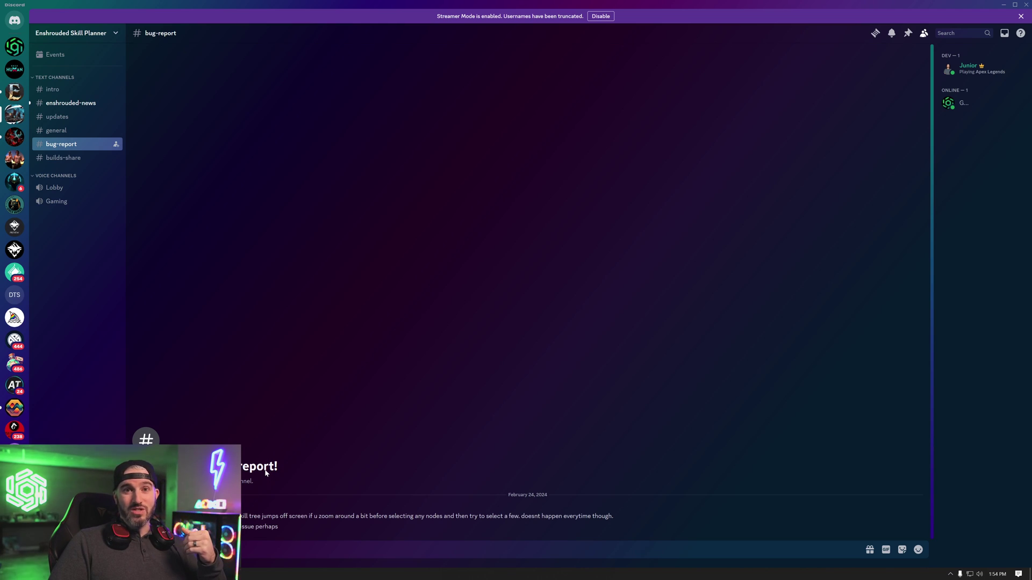
click(1026, 5)
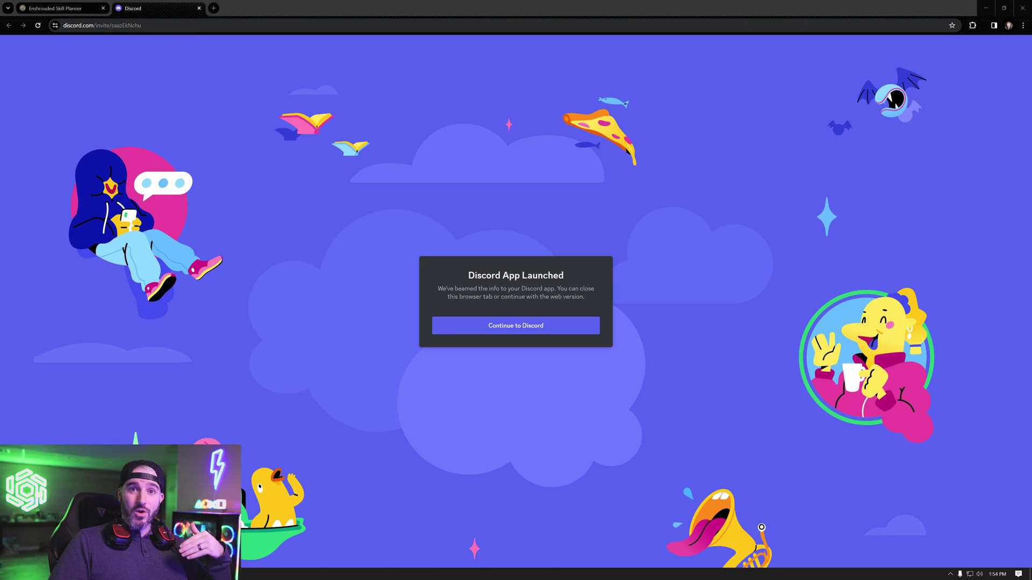
- Close the Discord browser tab, then view and dismiss the planner's About notes
click(200, 9)
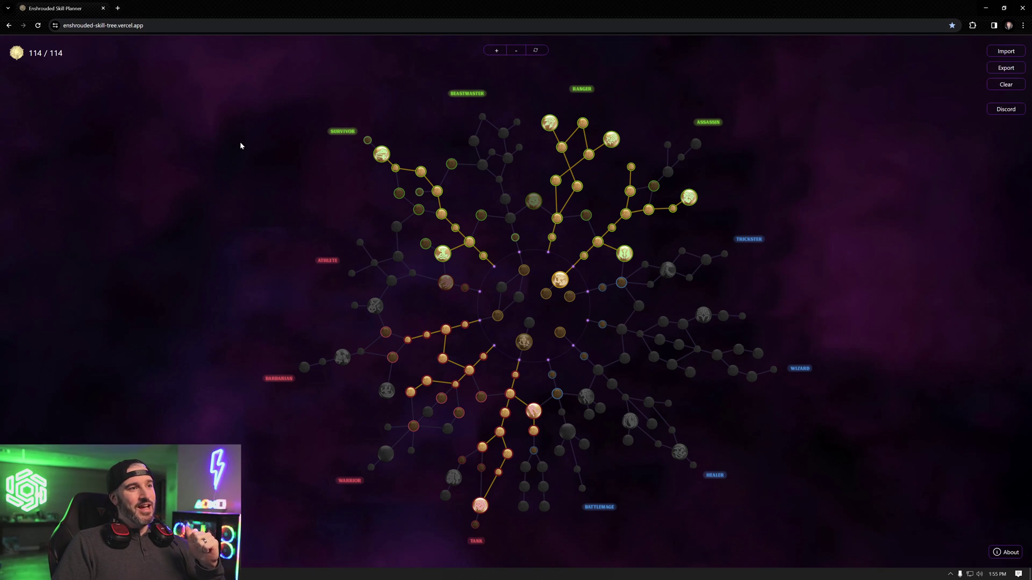
click(1004, 553)
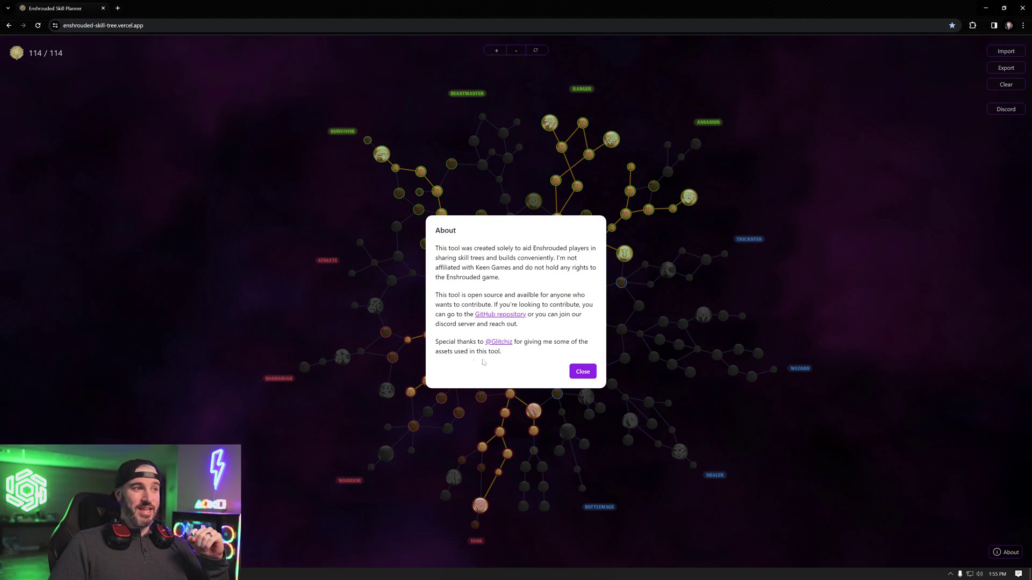
click(578, 373)
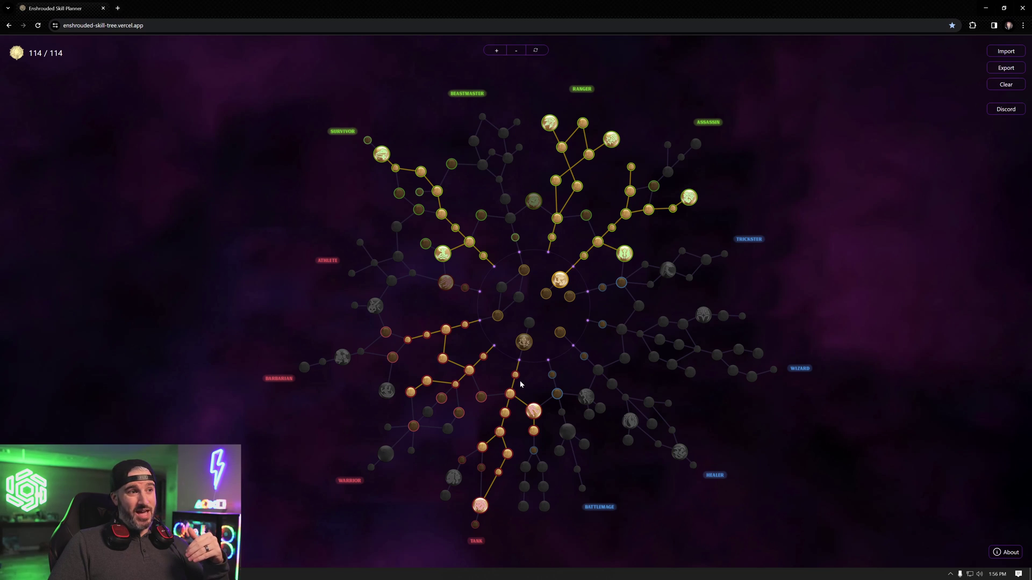
mouse_move(519, 380)
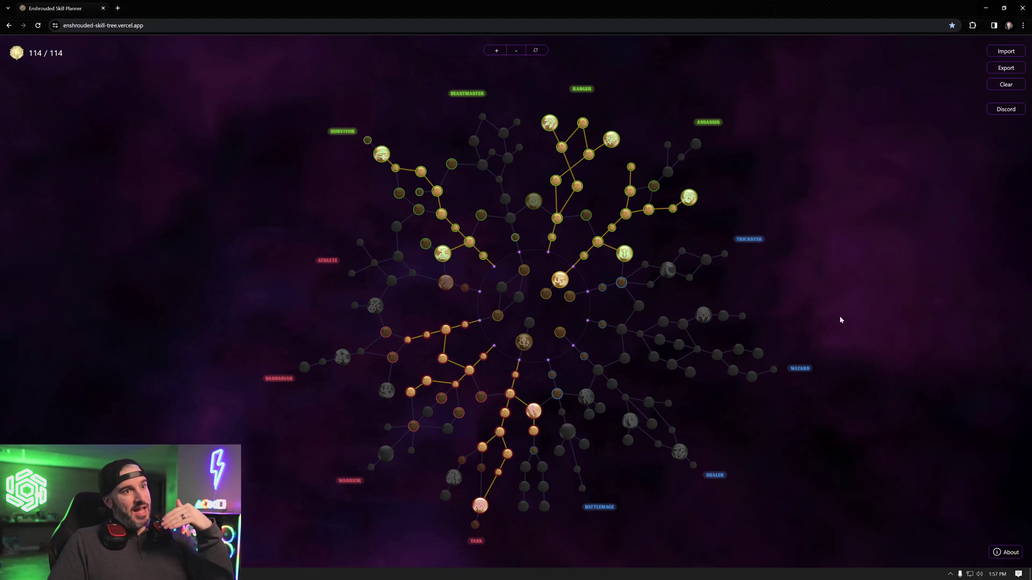
mouse_move(581, 402)
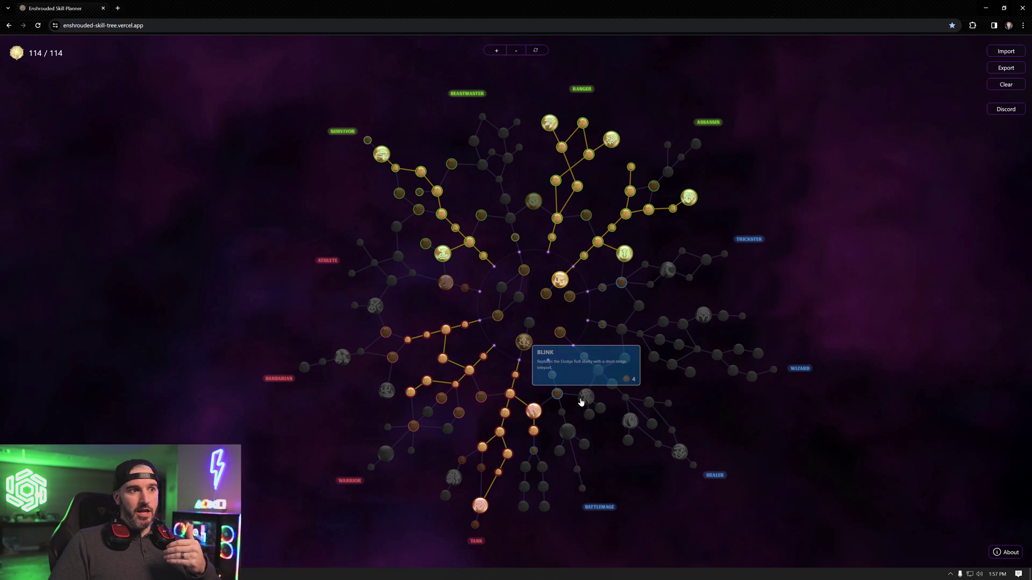